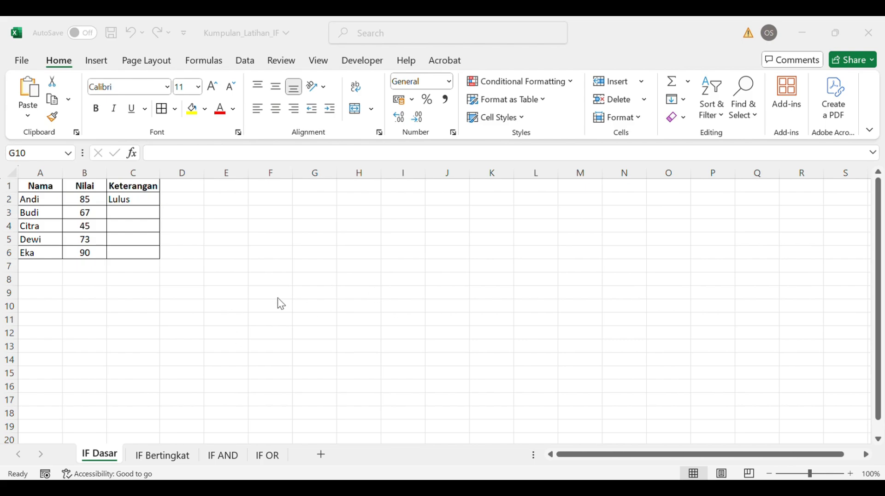
Look through the IF Bertingkat, IF AND and IF OR sheets and return to the IF Dasar sheet.
click(148, 448)
click(162, 456)
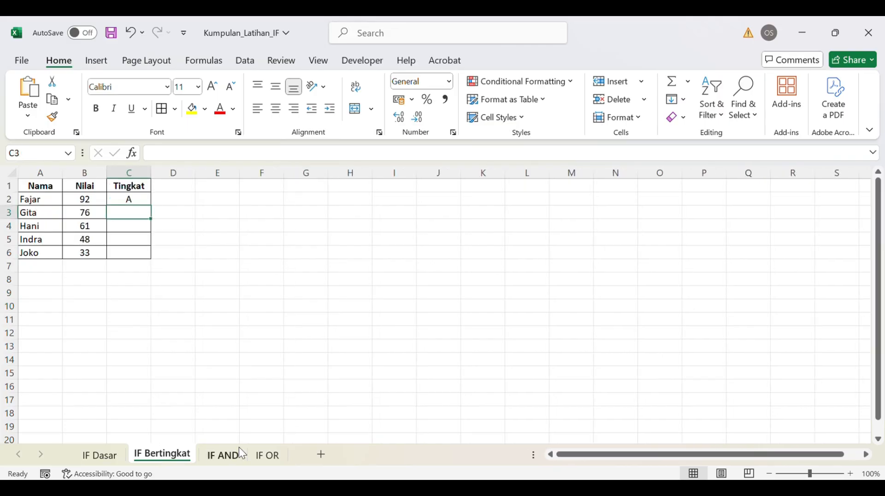
click(224, 455)
click(268, 456)
click(223, 455)
click(166, 456)
click(95, 453)
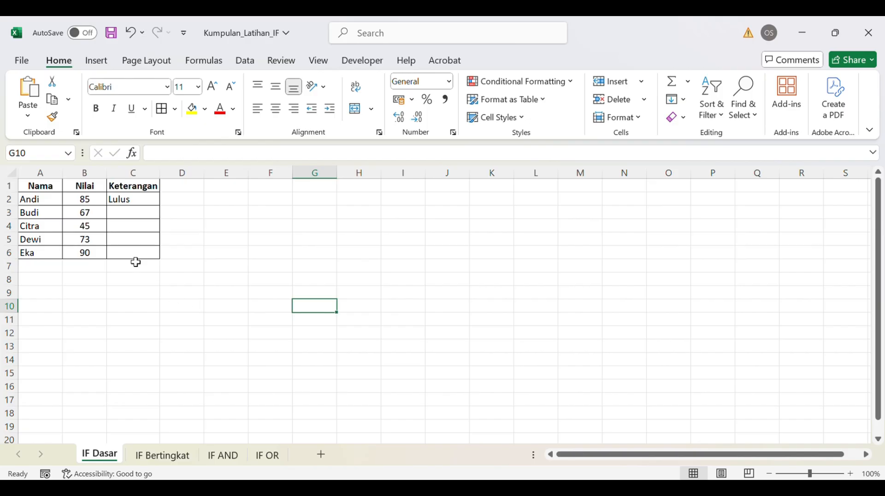
Clear the existing formula from cell C2 in the Keterangan column of the IF Dasar sheet.
click(134, 224)
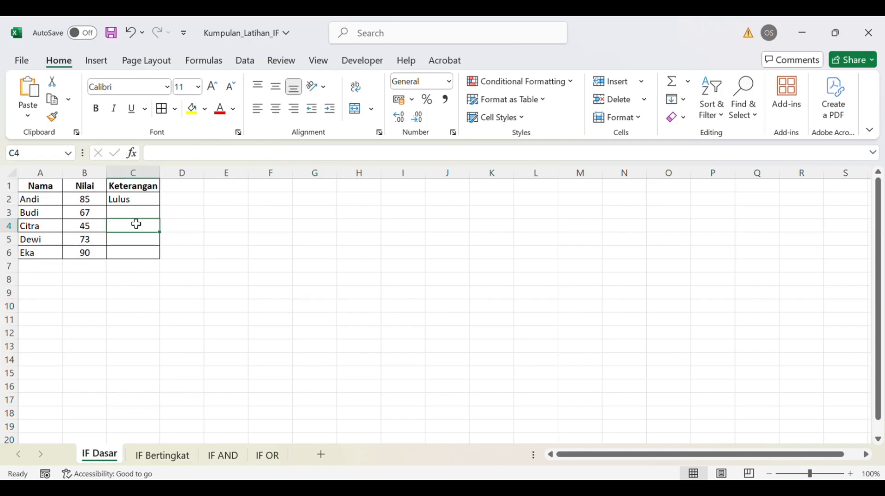
click(136, 212)
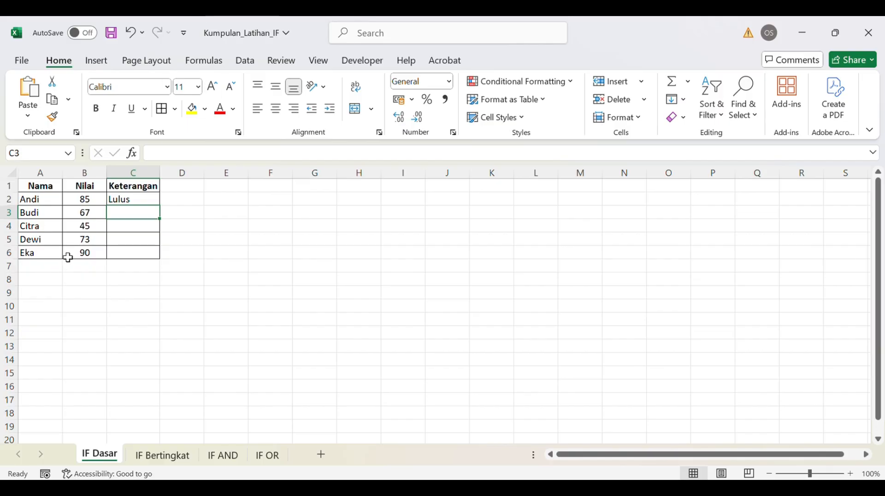
click(134, 200)
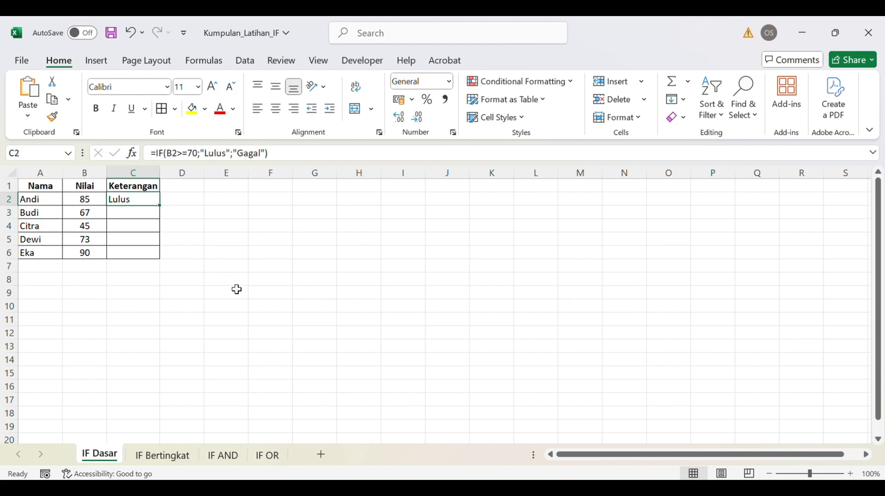
key(BackSpace)
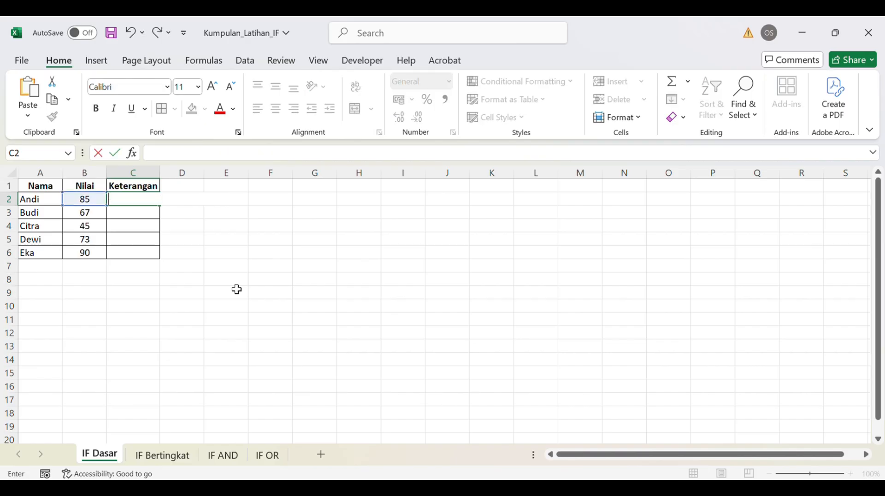
text(\)
key(Return)
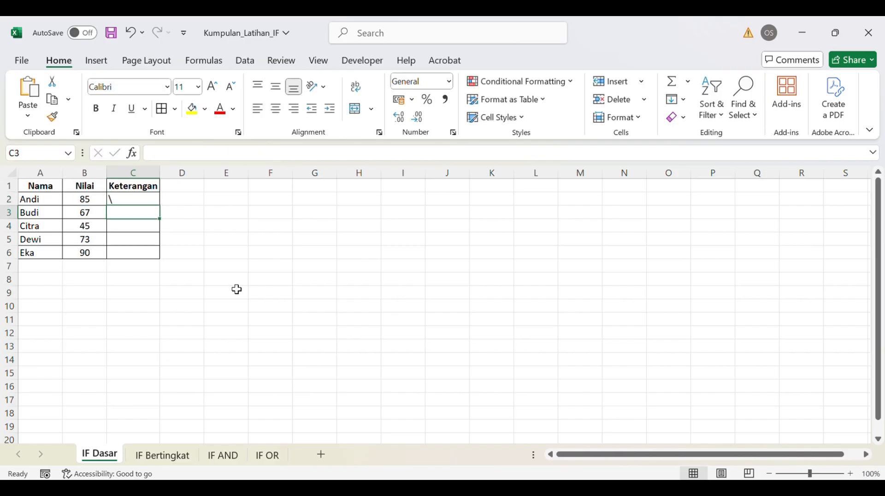
key(Up)
key(Delete)
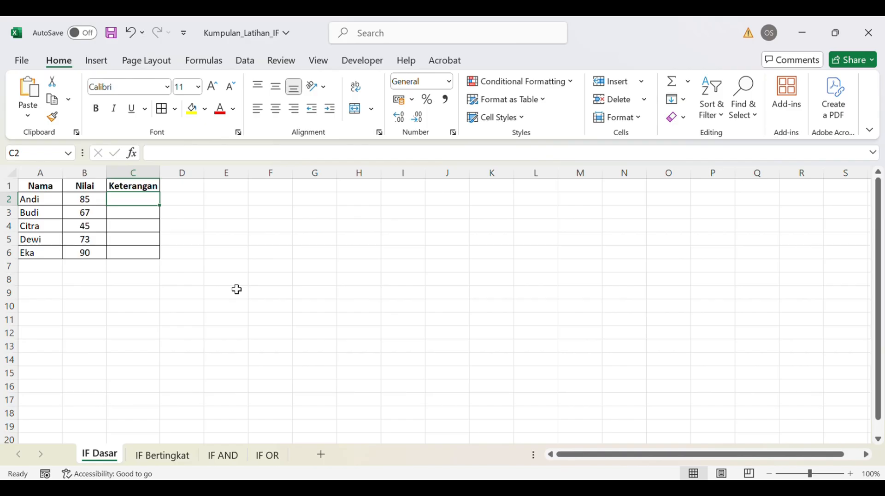
Enter the formula =IF(B2>=70;"LULUS";"GAGAL") in cell C2.
text(=IF)
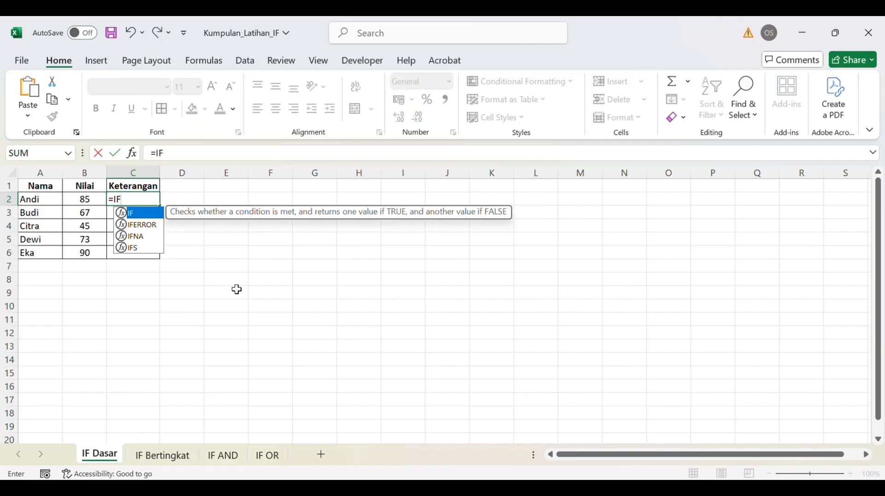
key(BackSpace)
text(F()
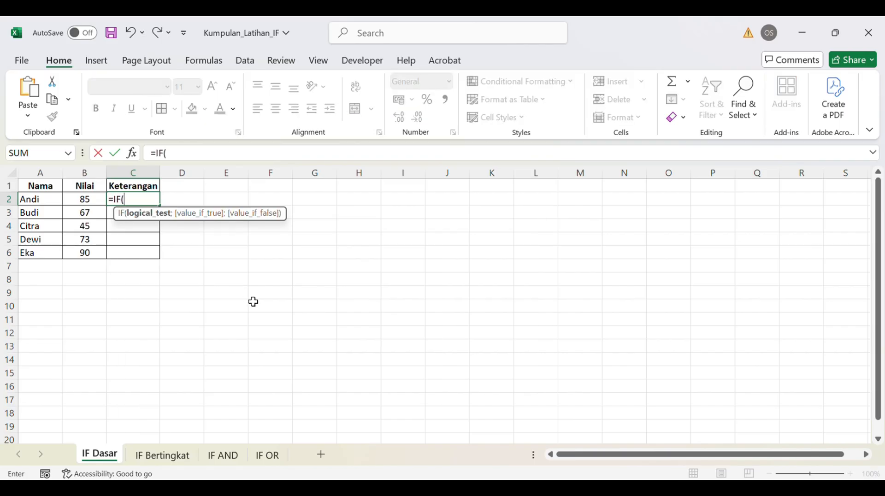
click(86, 196)
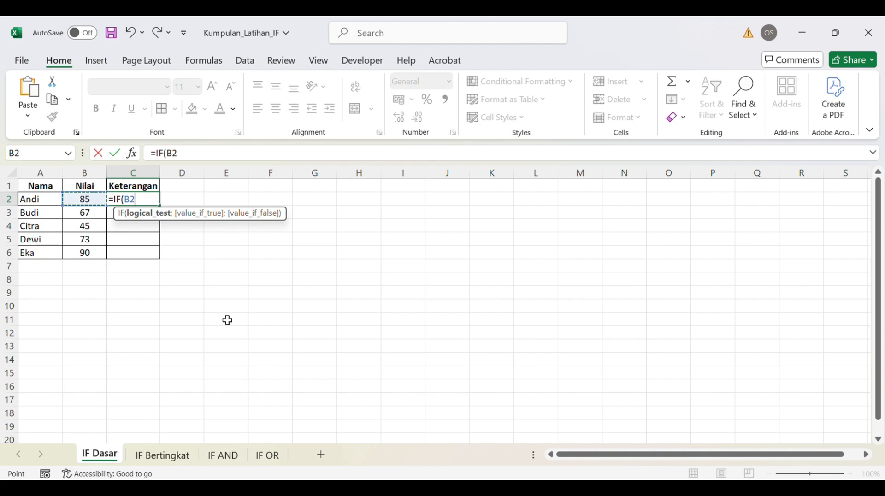
text(>=70;)
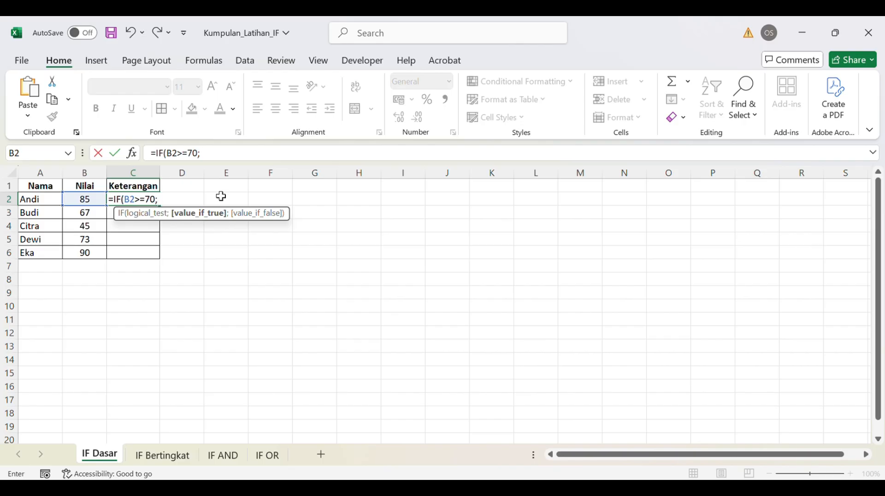
text("LULUS";)
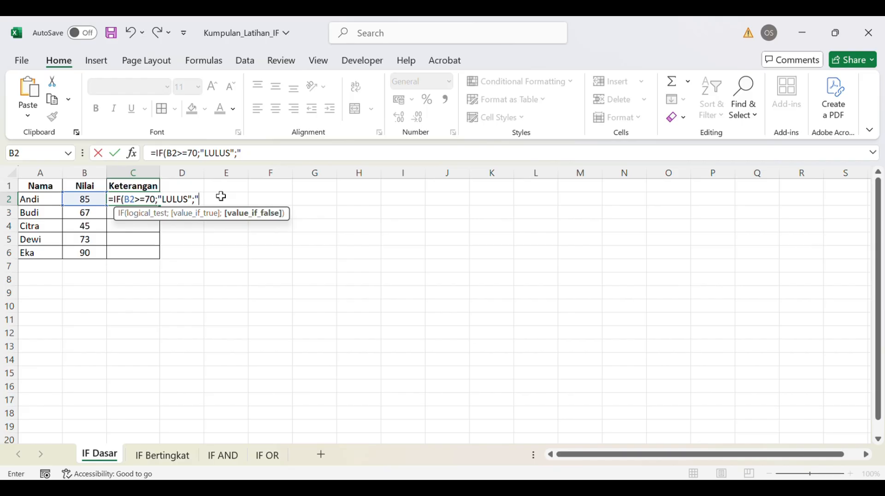
text("GAGAL)
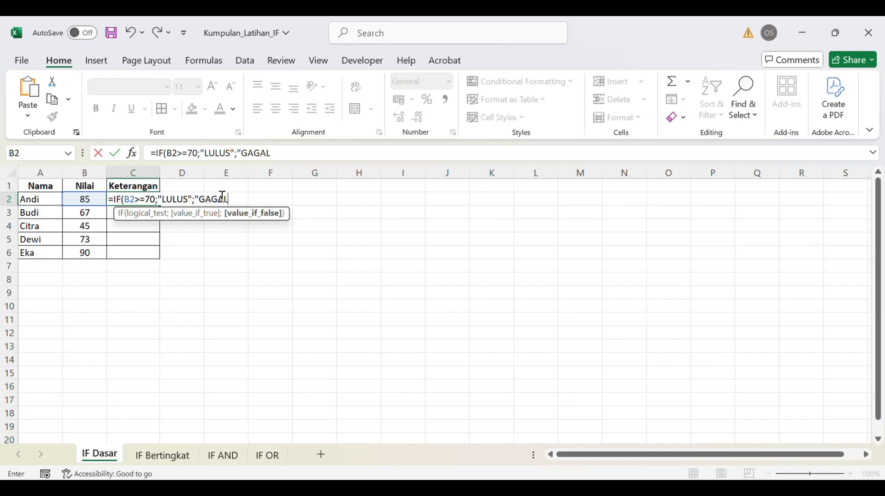
text())
click(231, 199)
text(")
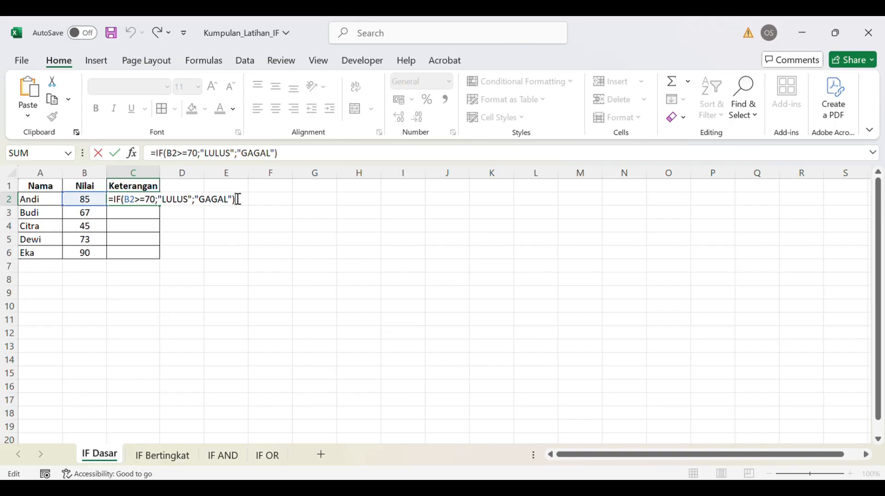
key(Return)
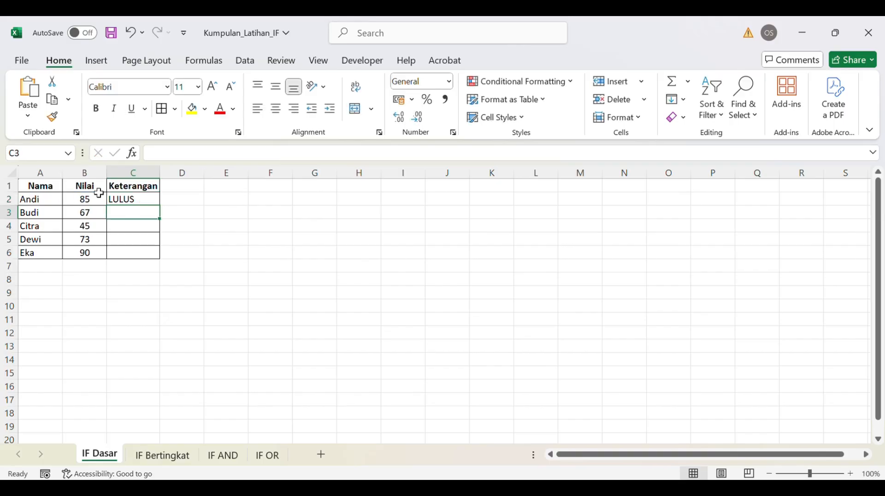
Fill the C2 formula down the Keterangan column through cell C6.
click(122, 199)
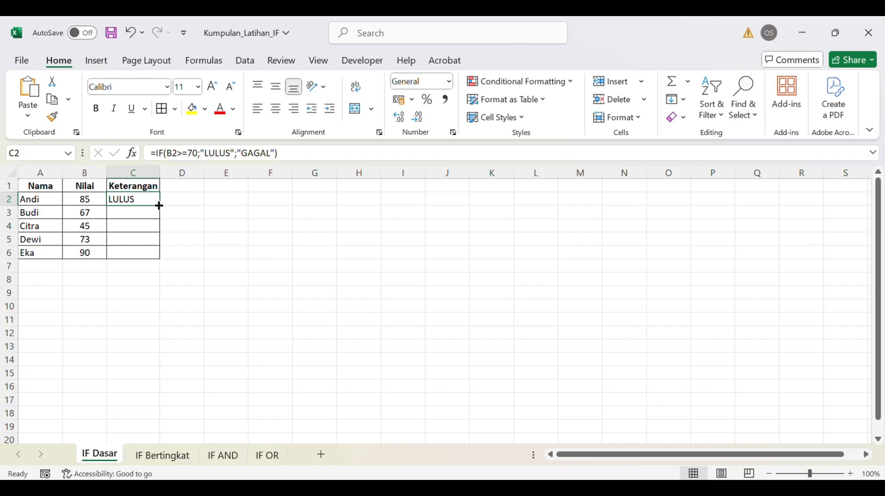
drag(159, 205, 159, 258)
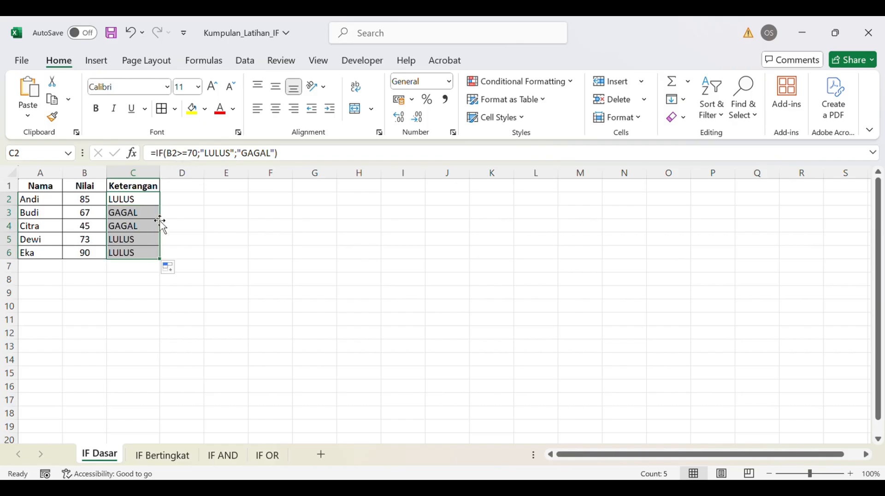
click(164, 213)
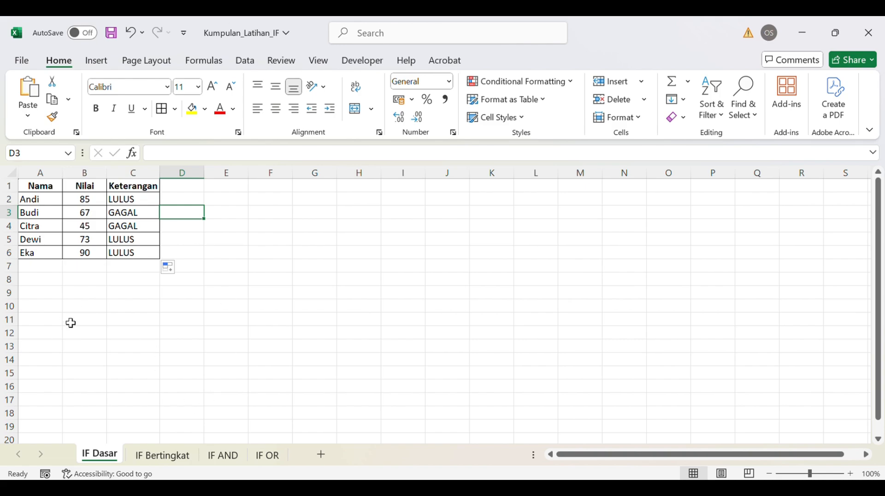
Clear the existing nested IF formula from cell C2 on the IF Bertingkat sheet.
click(183, 460)
click(129, 202)
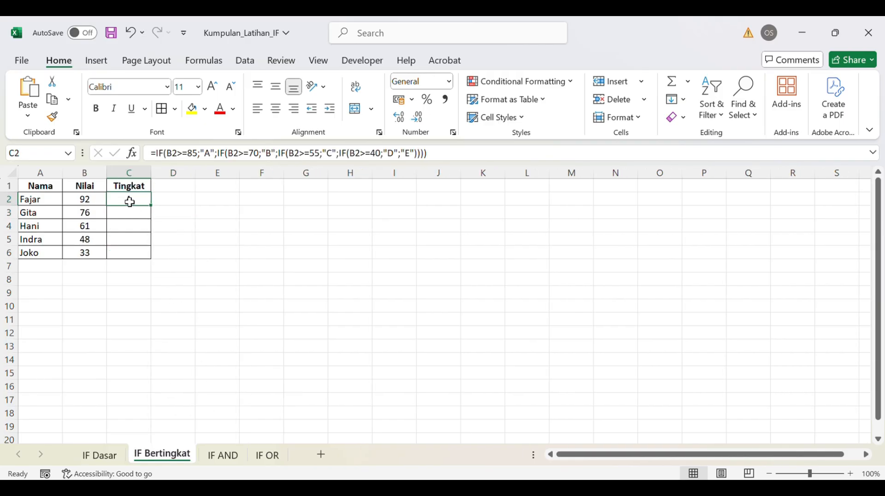
key(Delete)
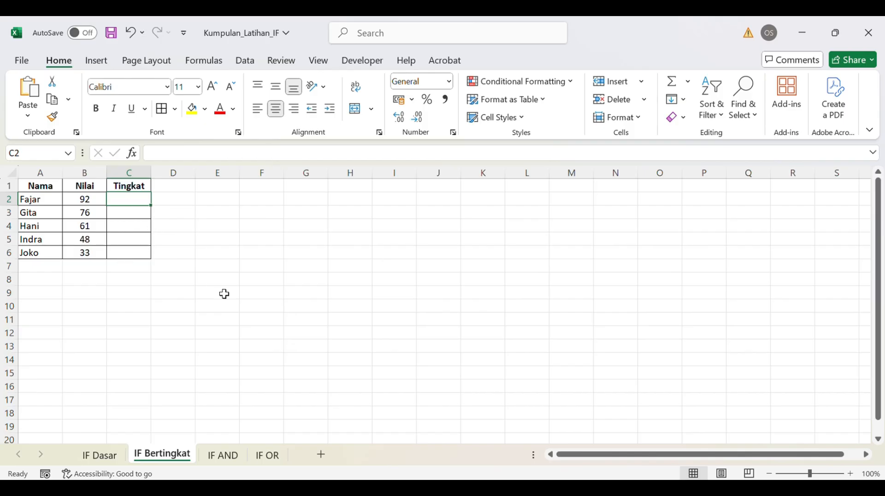
Begin a nested IF formula in C2 of the Tingkat column with =IF(B2>=85;"A"; as its first condition.
text(=)
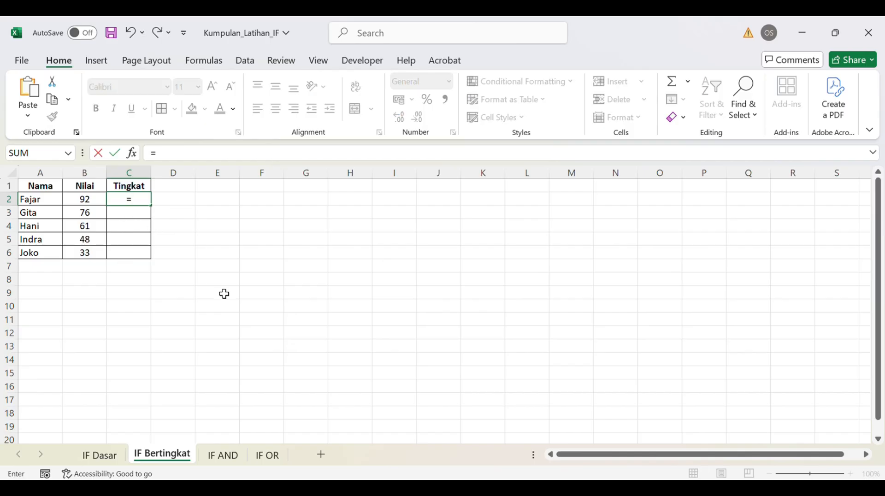
text(IF()
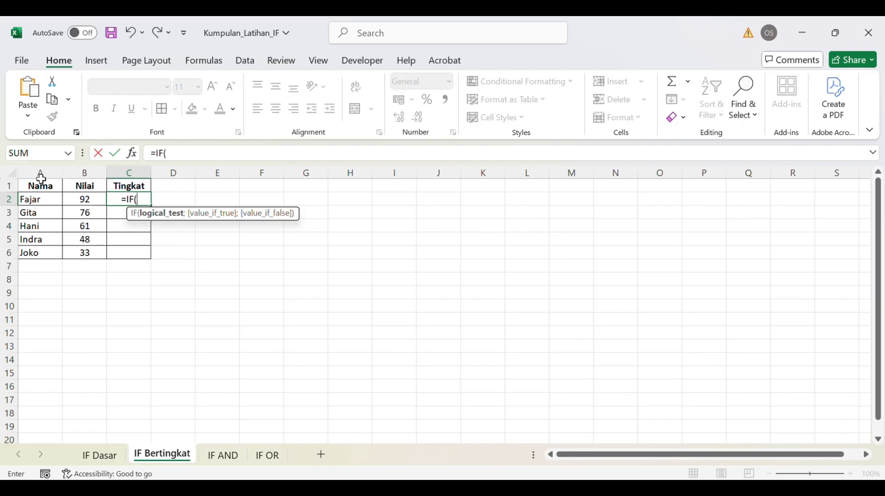
click(79, 198)
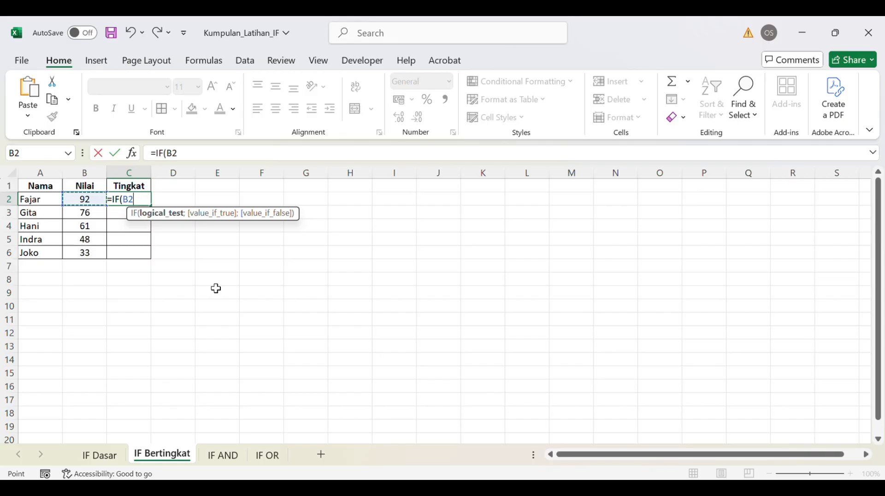
text(>)
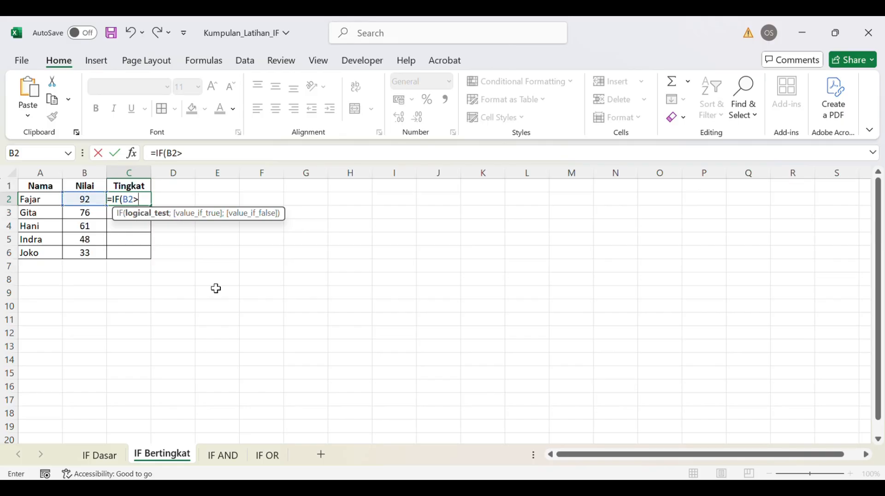
text(=85)
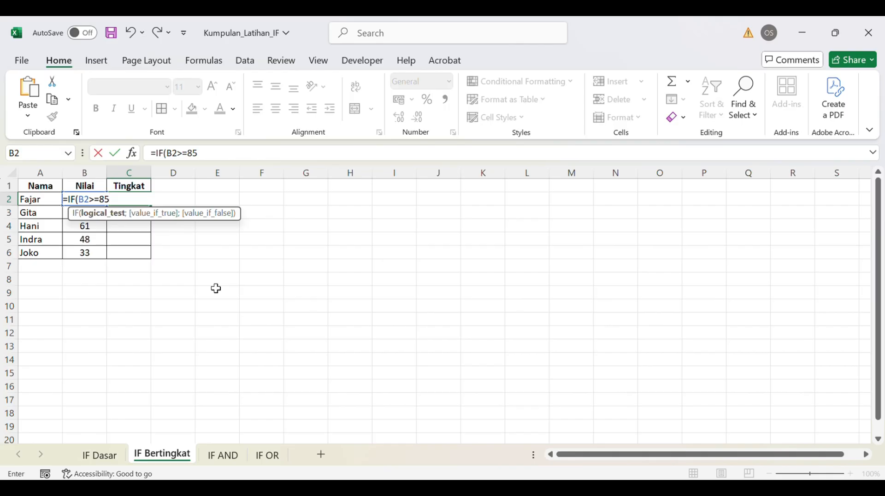
text(;"A")
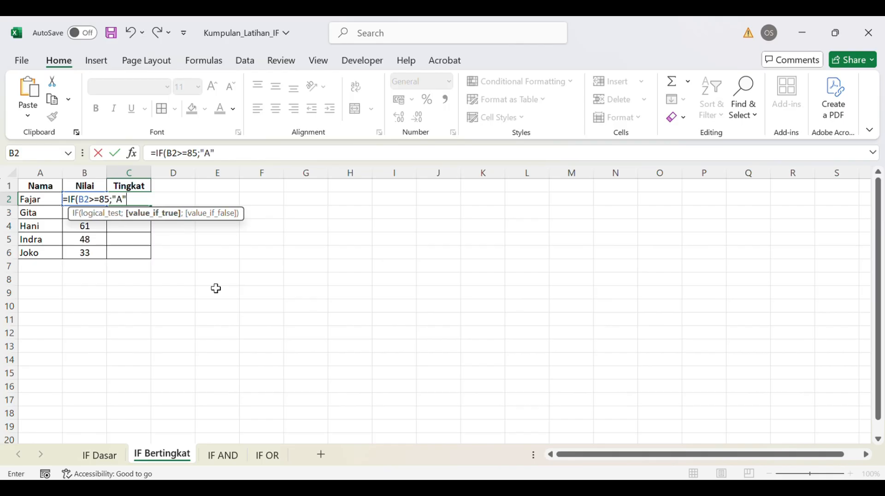
text(;)
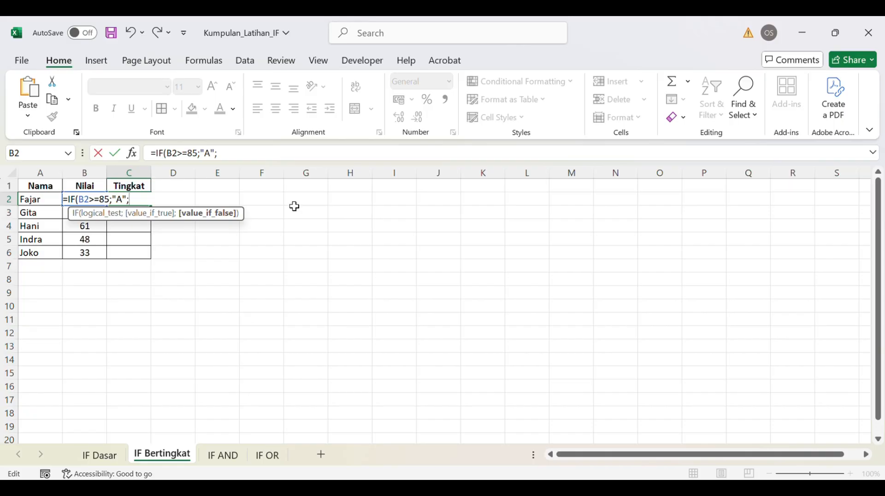
Continue the C2 formula with a second nested condition, IF(B2>=70;"B";.
text(IF)
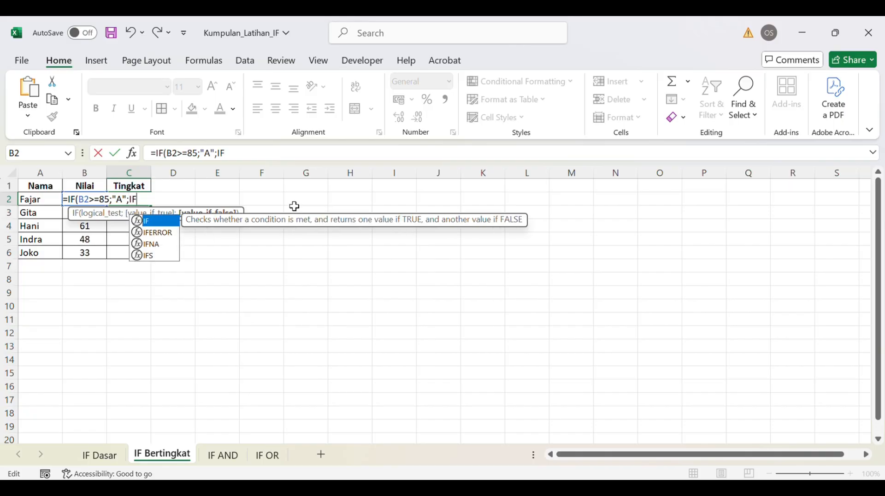
text((B2)
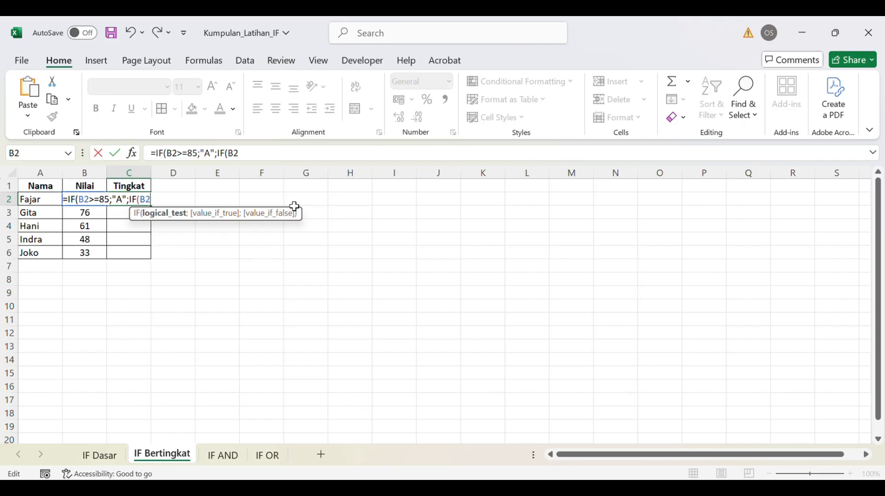
text(>=70;)
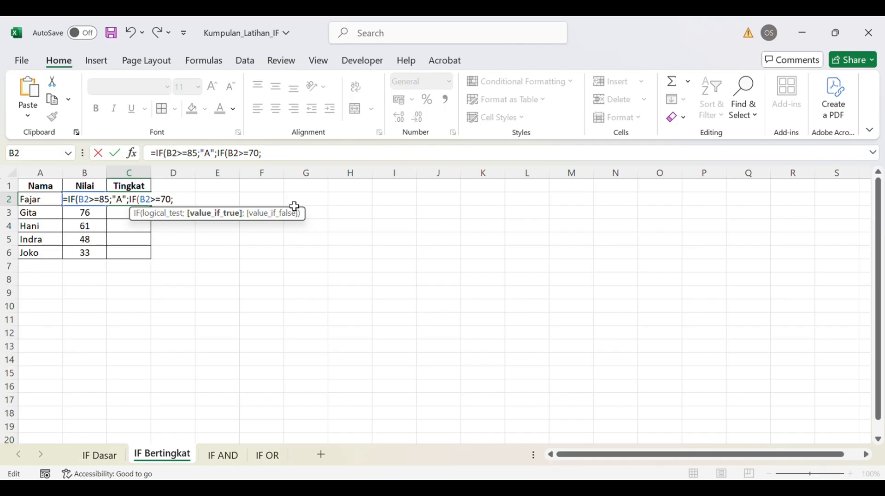
text("B";)
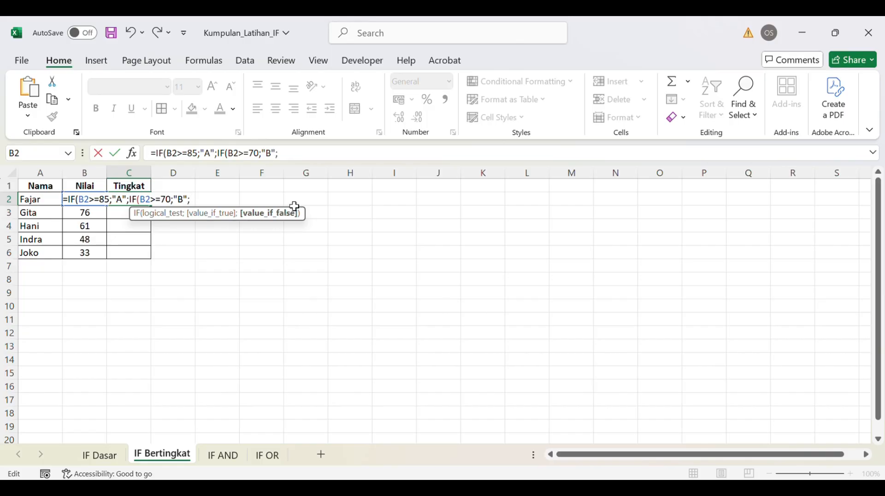
Continue the C2 formula with the third condition and its grade, B2>=55;"C".
text(B2)
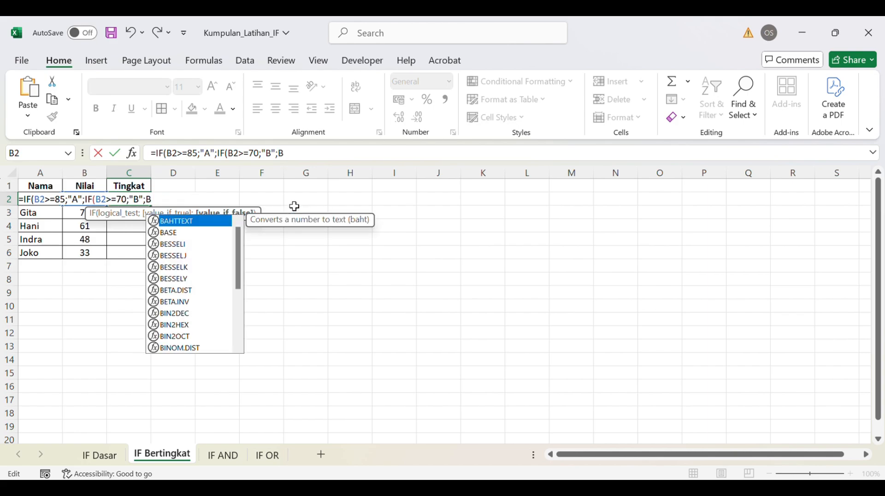
text(>=)
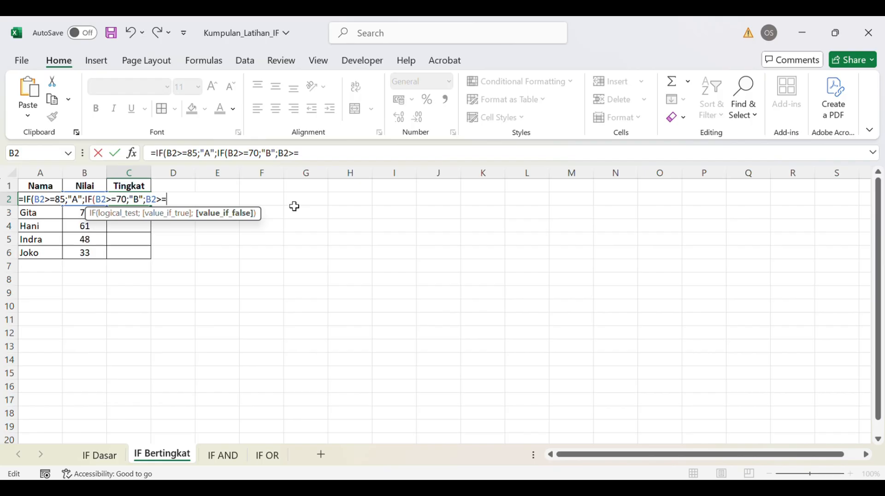
text(55;"C)
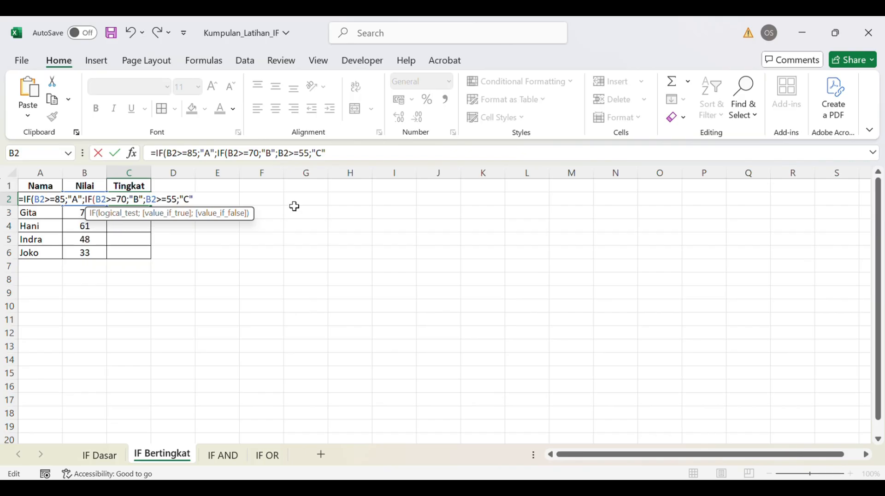
Add a further nested condition to the C2 formula, ;IF(B2>=40;"D".
text(;IF()
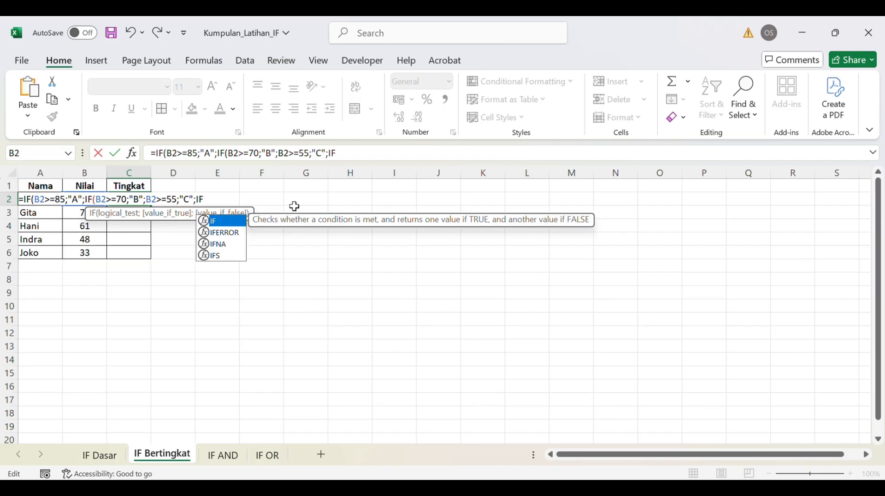
text(B2>=70)
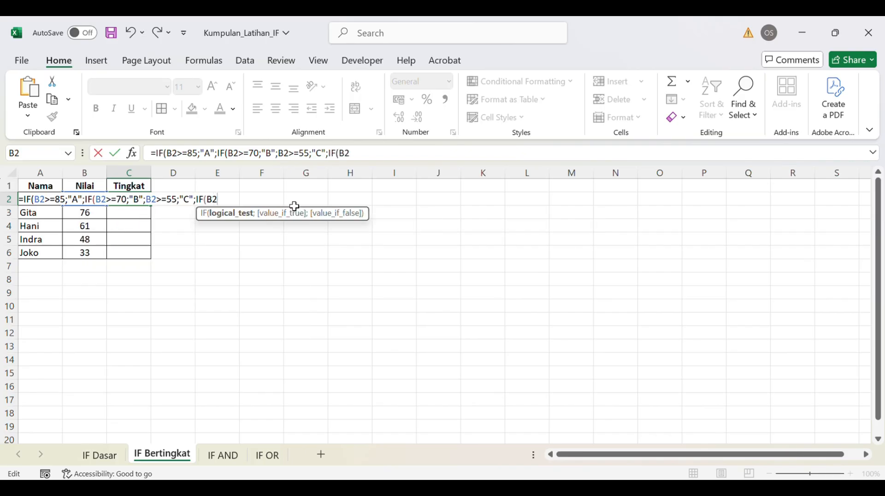
text(;)
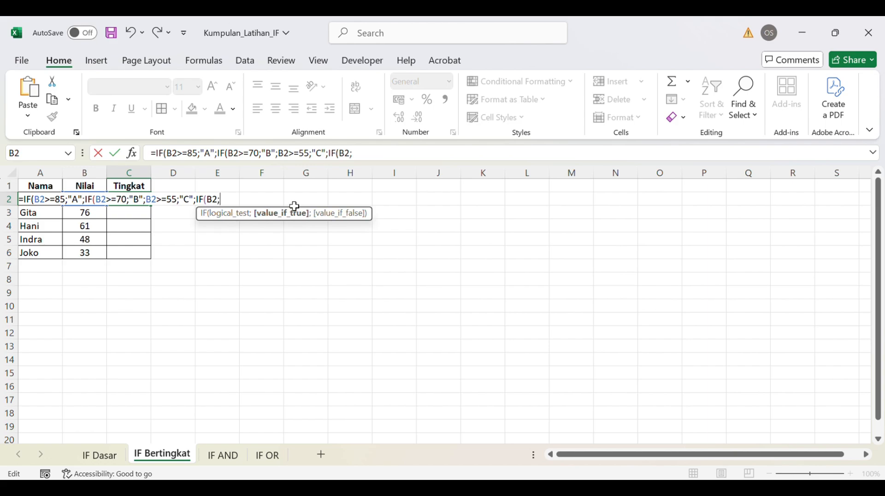
key(BackSpace)
text(>=)
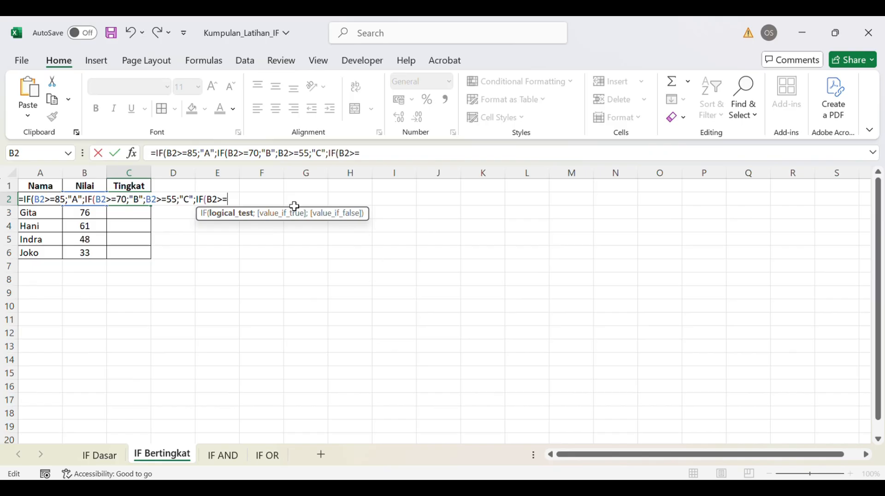
text(40;)
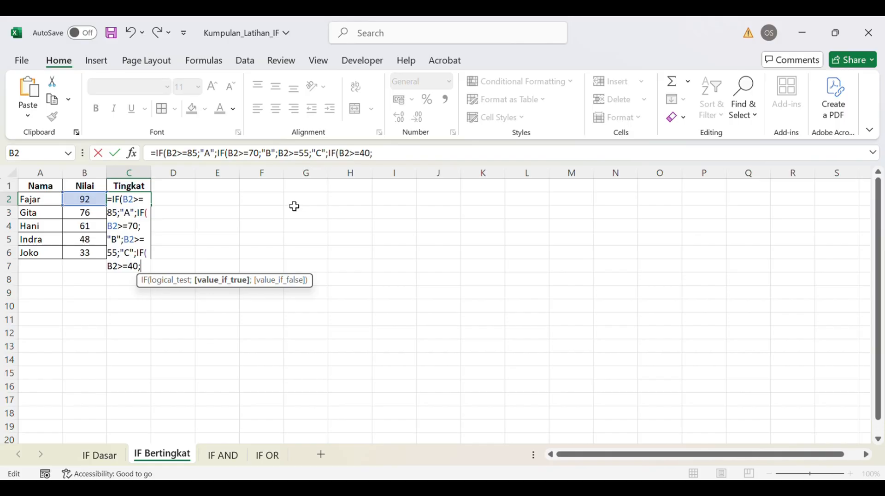
text("D")
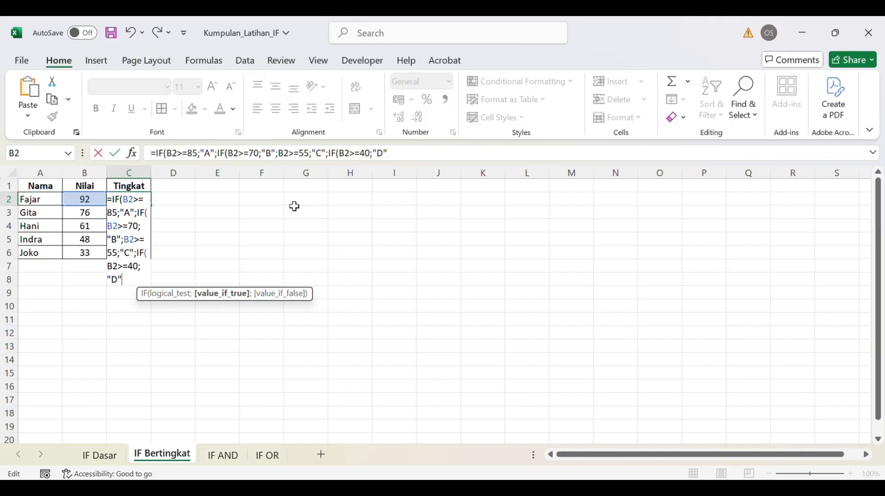
Complete and enter the C2 formula as =IF(B2>=85;"A";IF(B2>=70;"B";IF(B2>=55;"C";IF(B2>=40;"D";"E")))).
text(;)
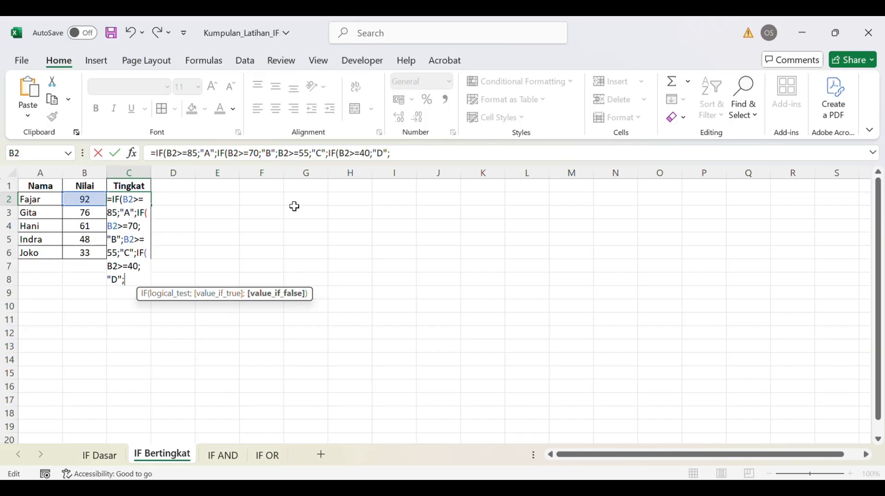
text(E")))))
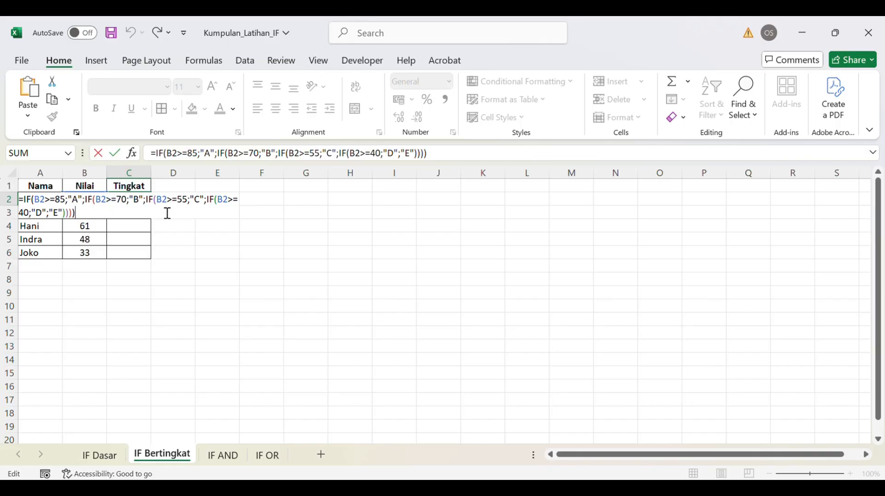
key(Return)
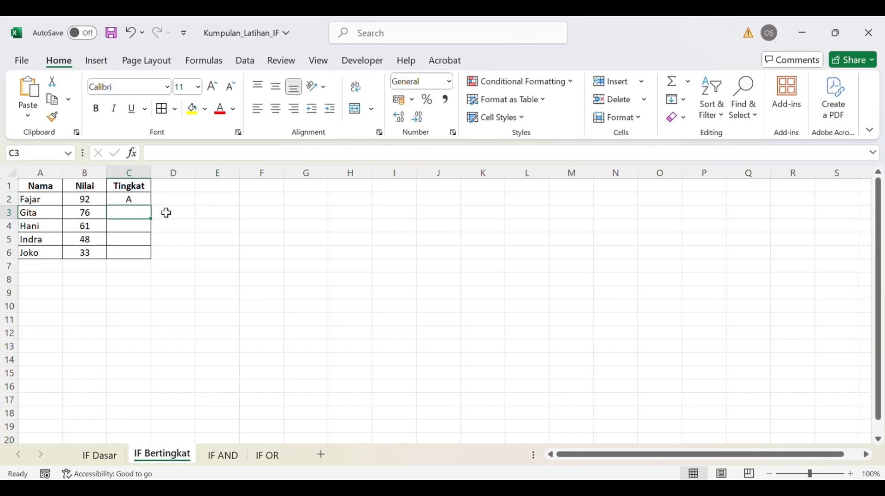
Fill the nested IF formula from C2 down the Tingkat column through cell C6.
click(139, 200)
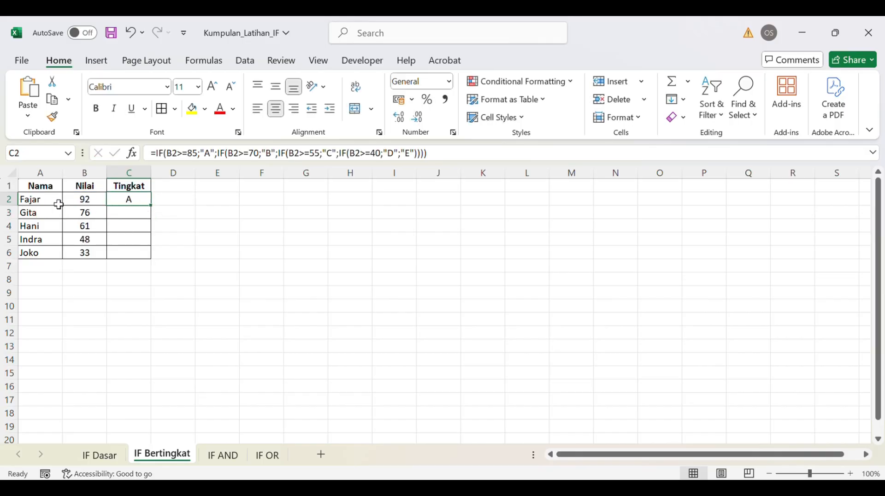
double_click(152, 206)
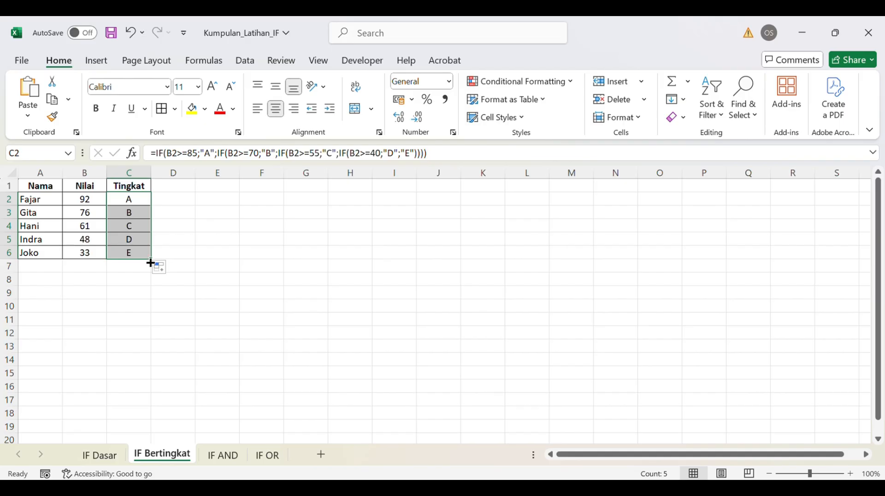
click(141, 266)
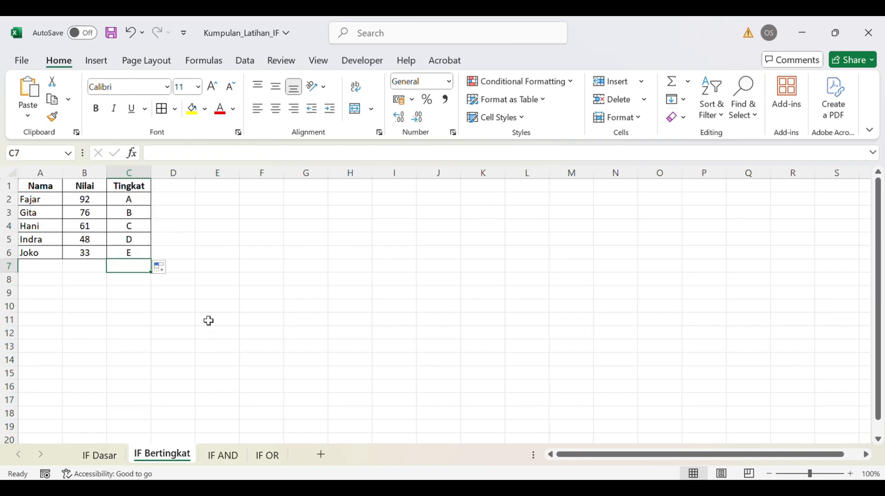
Clear the existing Keterangan entry from cell D2 on the IF AND sheet.
click(230, 457)
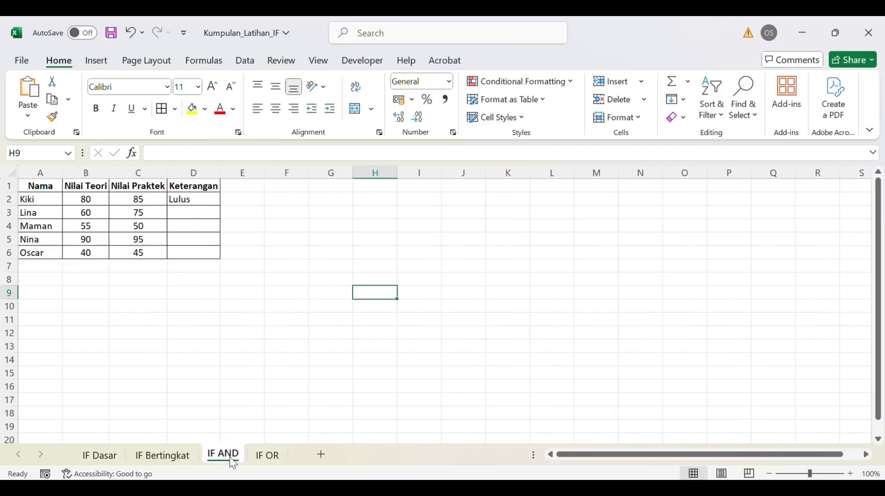
click(190, 199)
key(Delete)
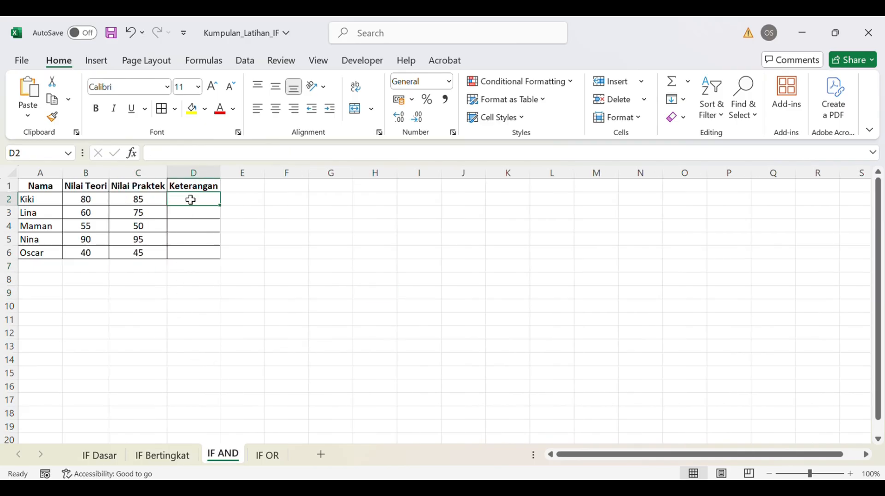
click(234, 240)
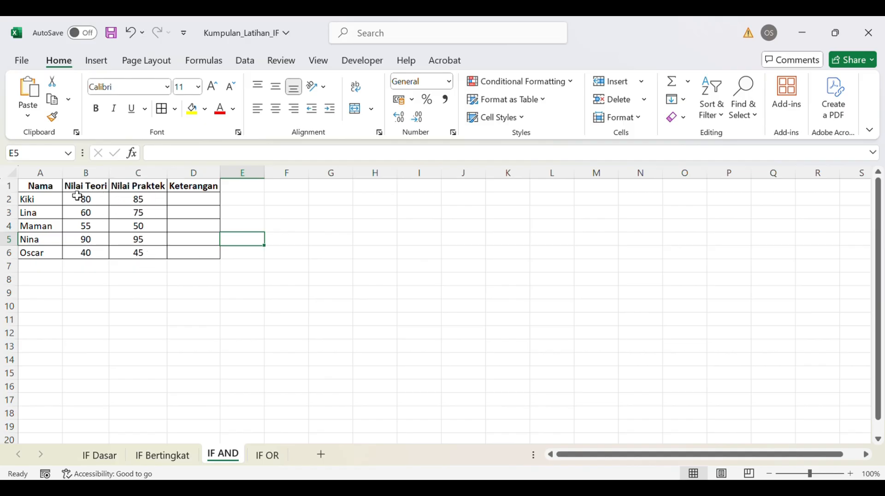
Begin an IF formula in D2 of the Keterangan column with AND(B2>=70;C2>=70) as its logical test.
click(197, 206)
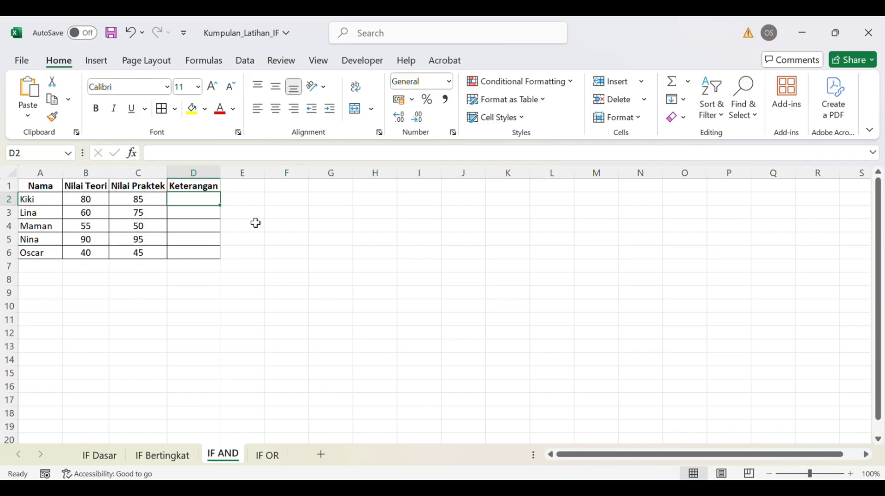
text(=IF)
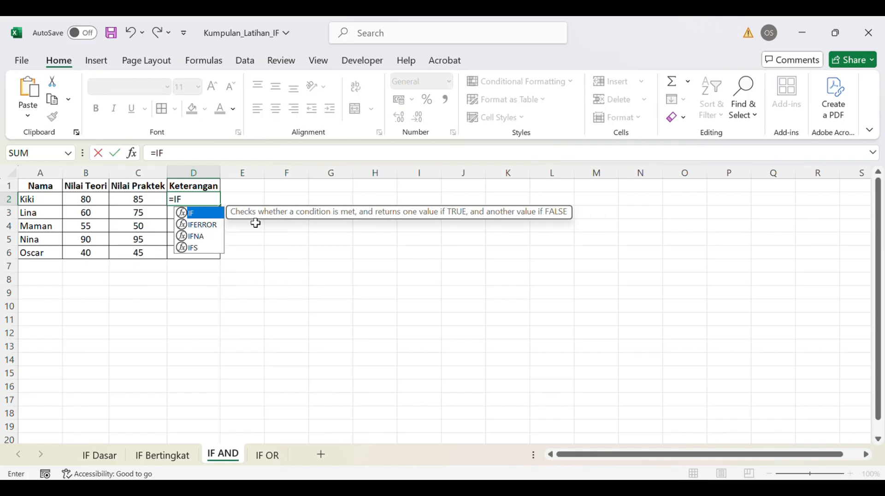
text((AND)
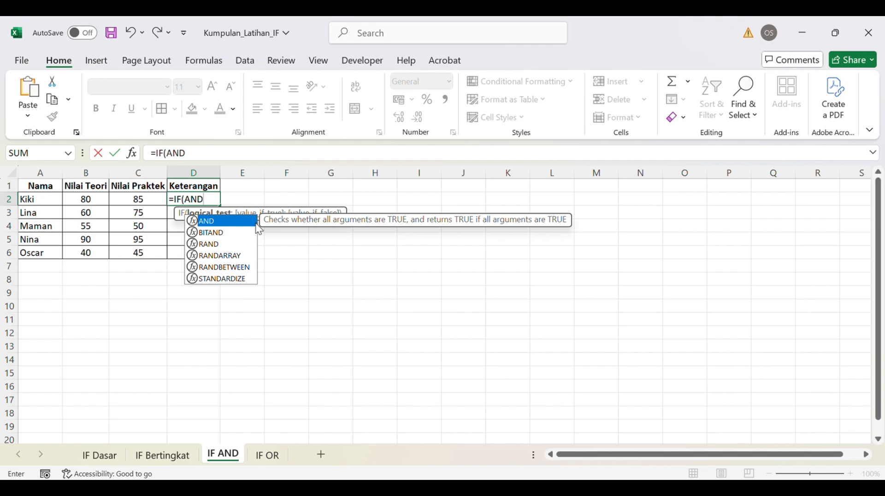
text(()
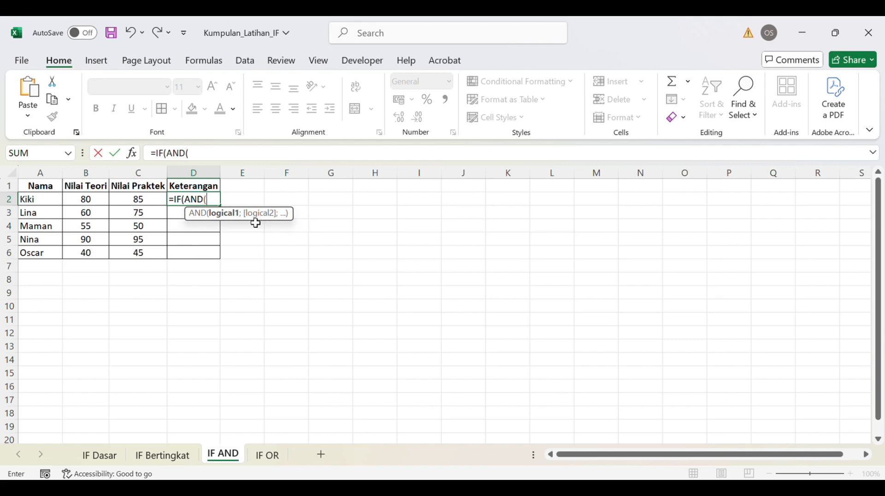
click(91, 199)
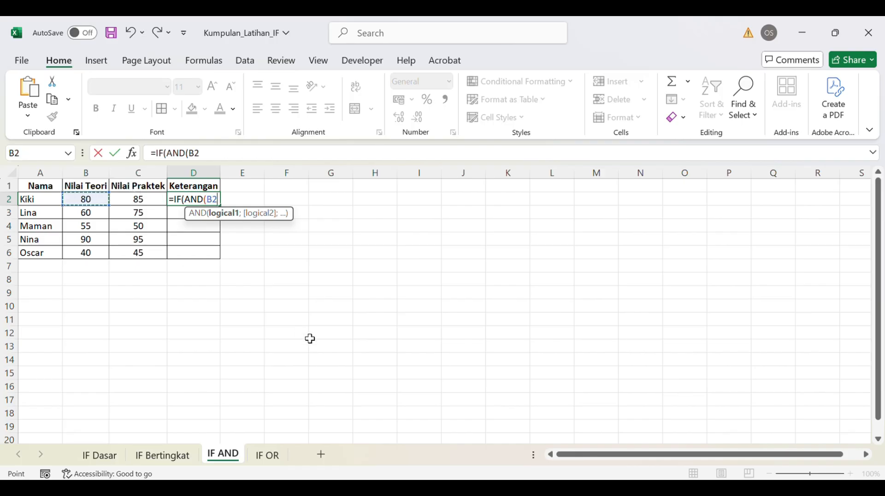
text(>=70;)
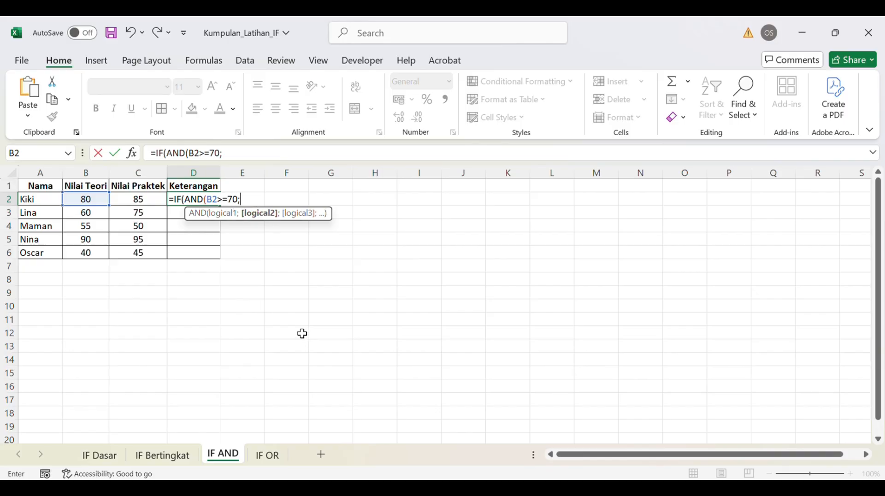
click(143, 200)
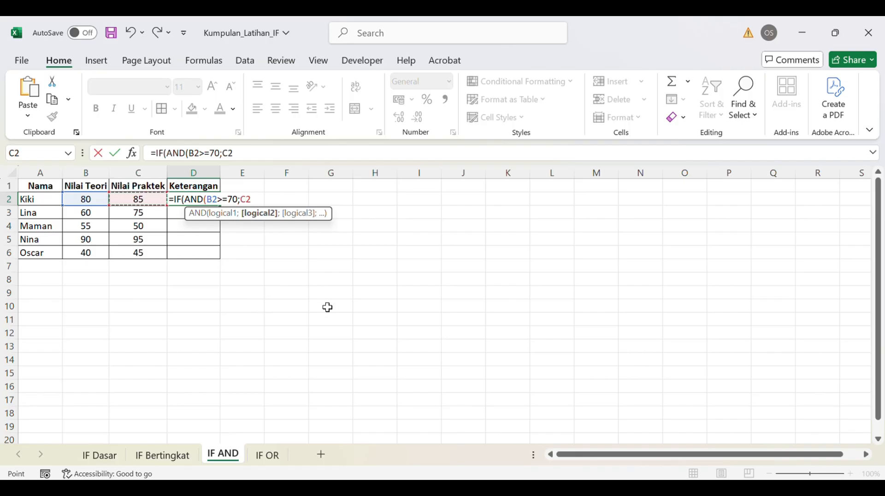
text(>=70)
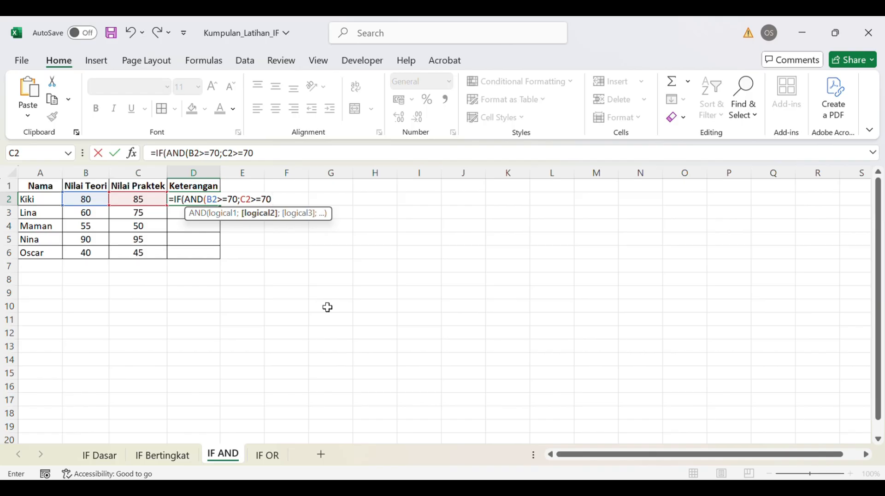
text())
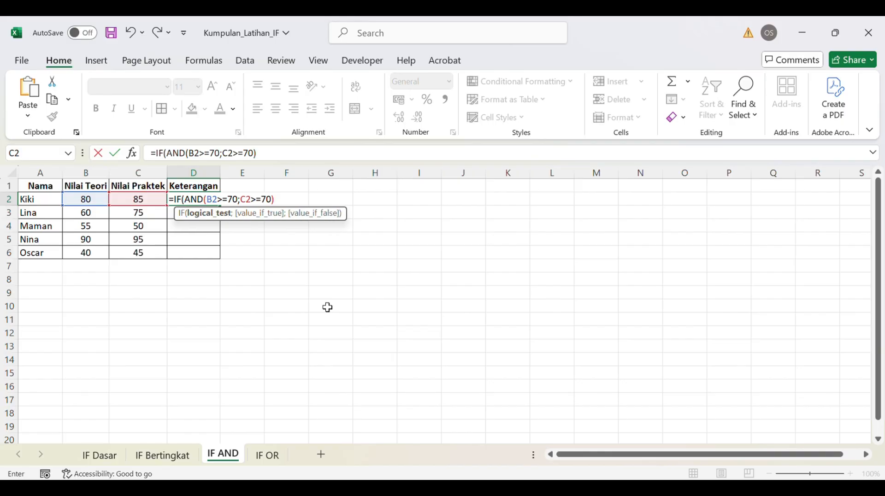
Finish the D2 formula with "LULUS" as the true result and "GAGAL" as the false result.
text(;"LULUS)
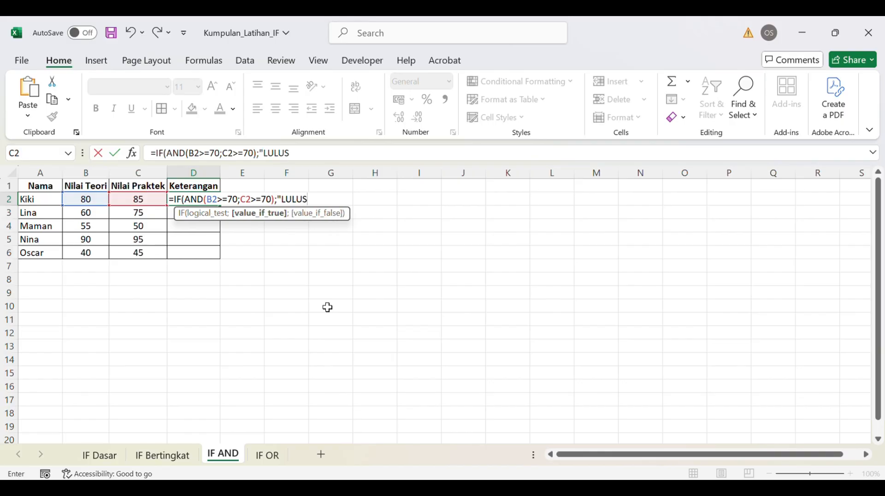
text(";)
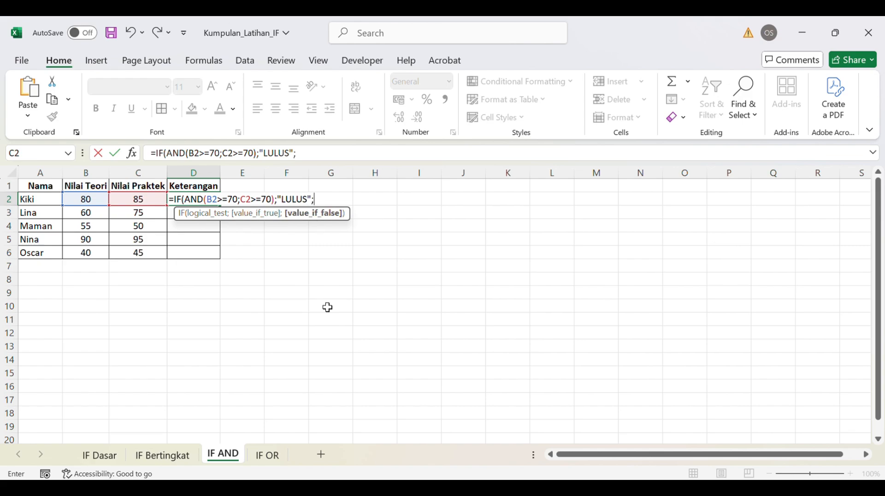
text("GAGAL)
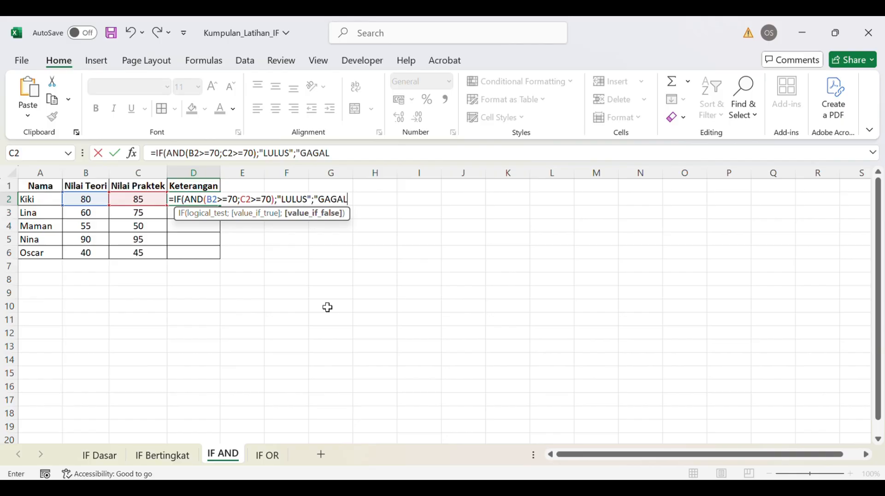
text())
key(ctrl+Return)
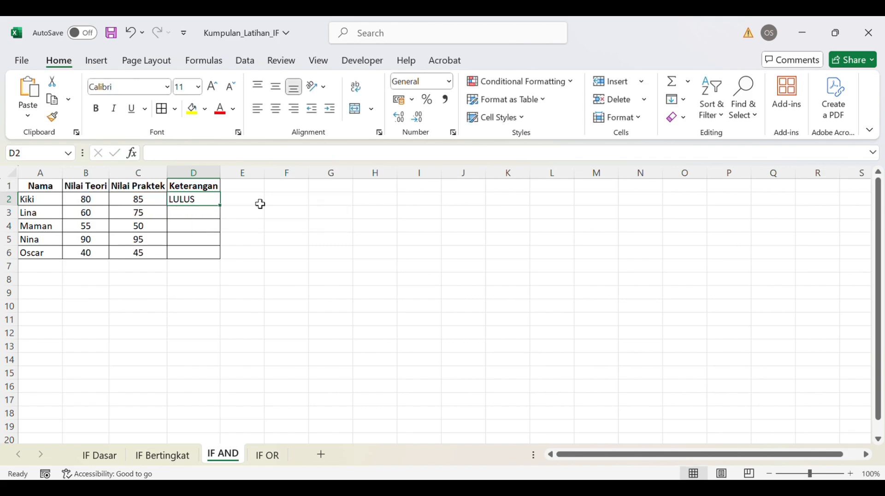
Fill the D2 formula down the Keterangan column through cell D6.
click(205, 214)
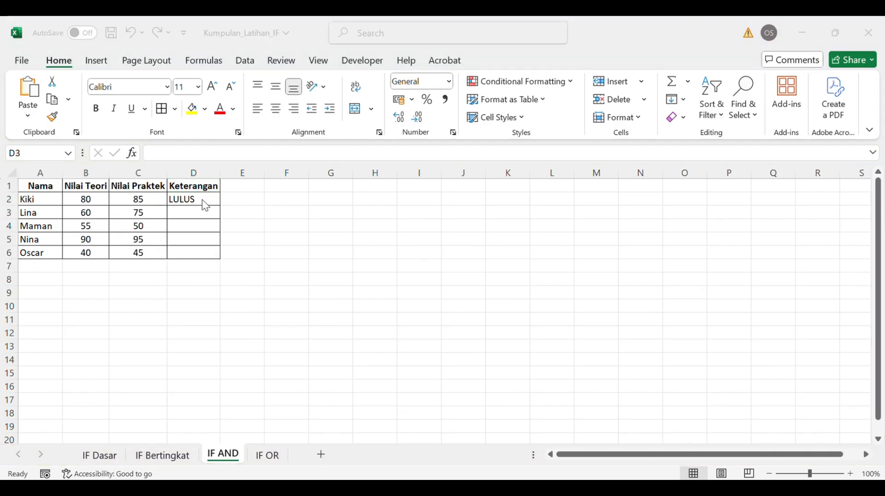
click(213, 200)
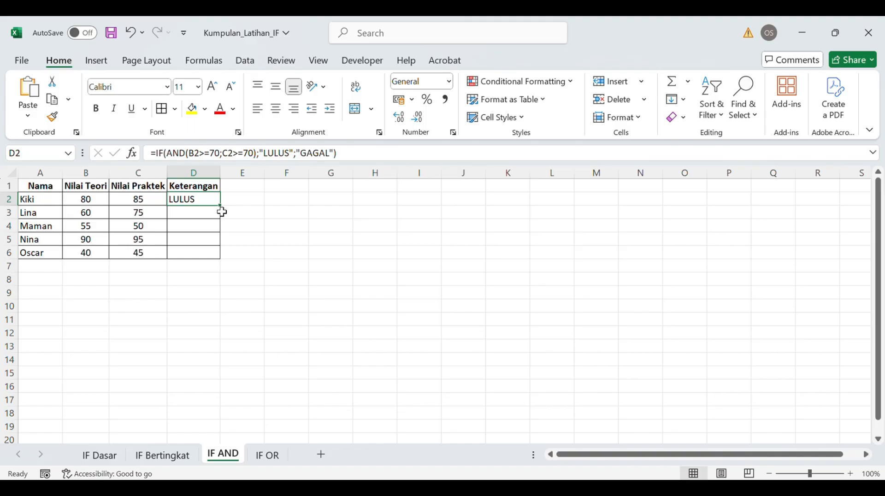
double_click(223, 207)
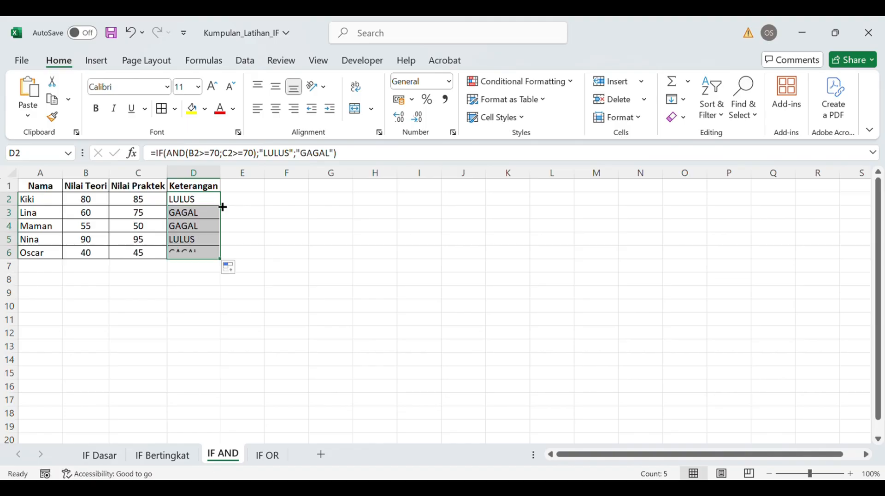
click(203, 214)
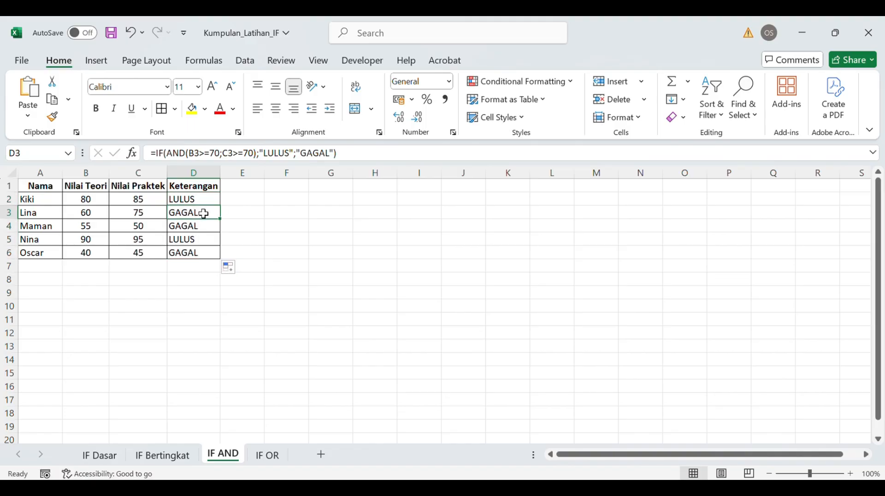
Inspect the filled Keterangan formulas in cells D3 and D5 on the IF AND sheet, leaving them unedited.
double_click(204, 213)
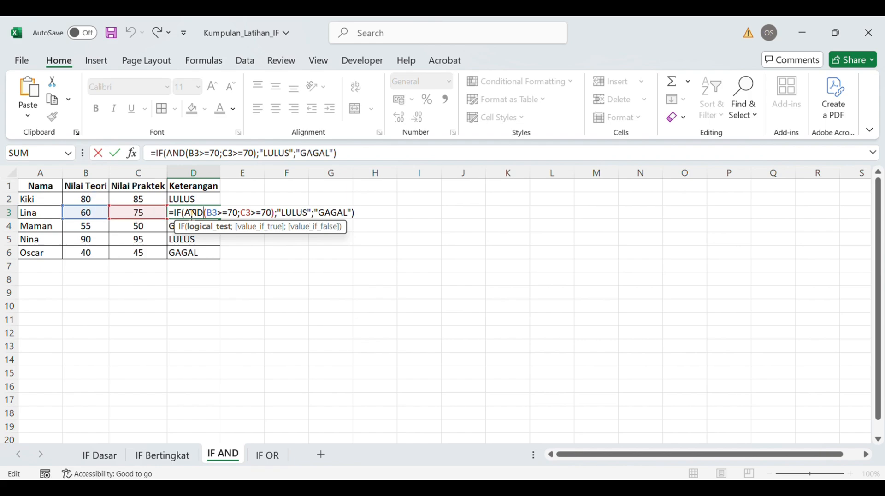
key(Return)
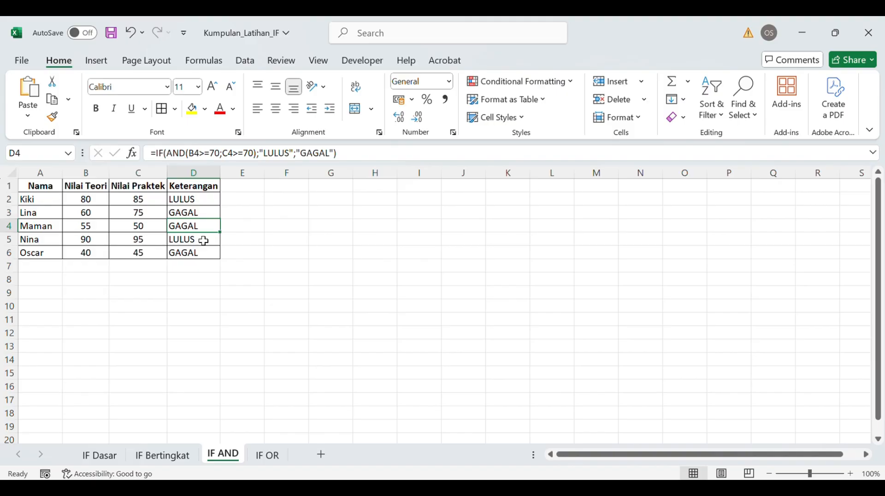
double_click(203, 240)
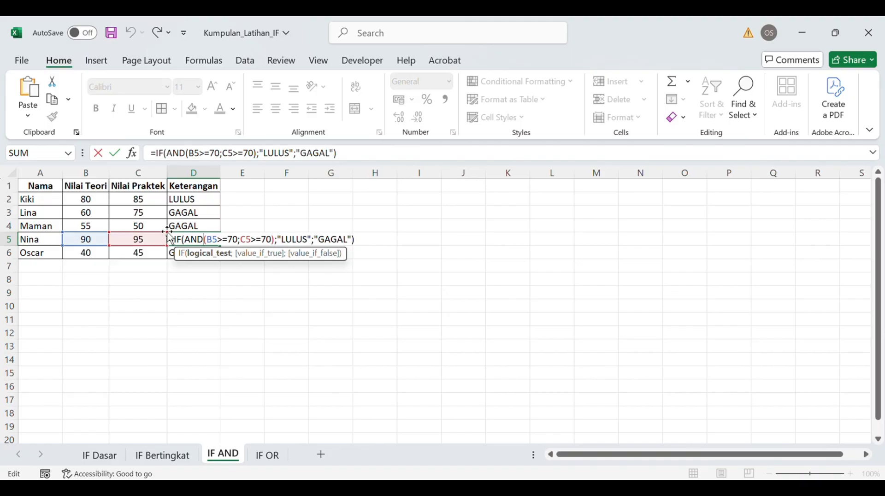
key(Return)
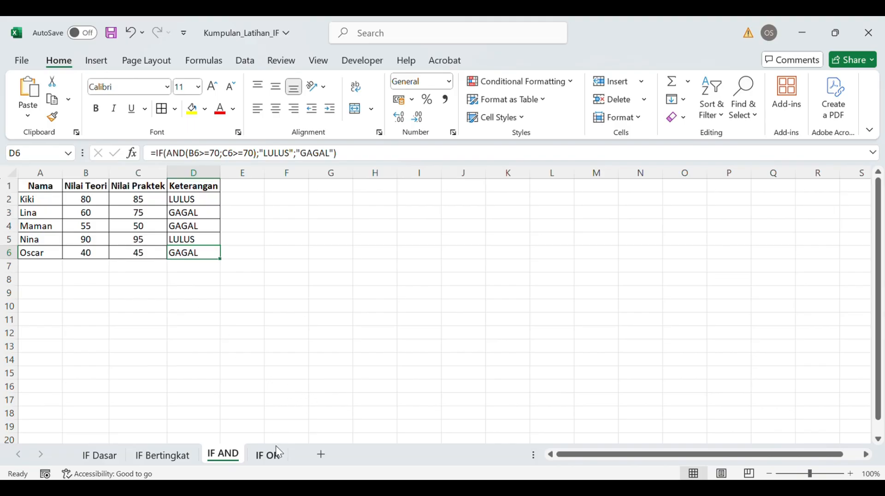
Clear the existing entry from cell D2 in the Lulus column on the IF OR sheet.
click(268, 456)
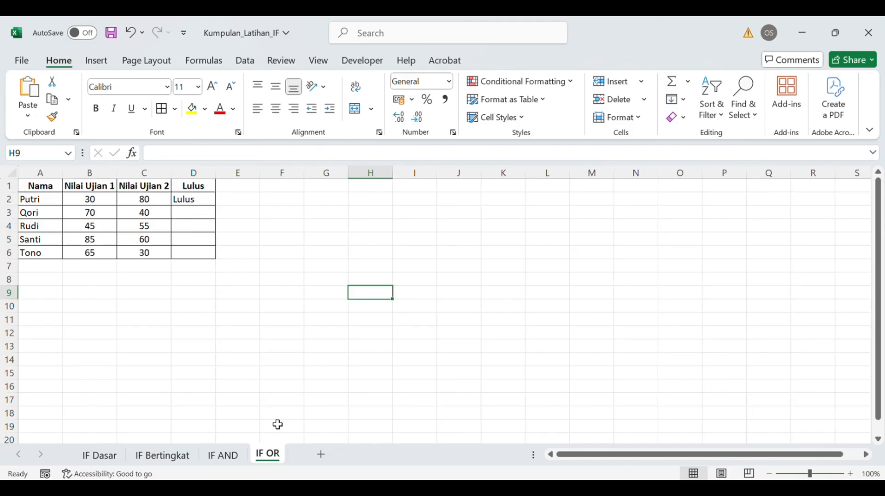
click(201, 200)
key(Delete)
click(252, 236)
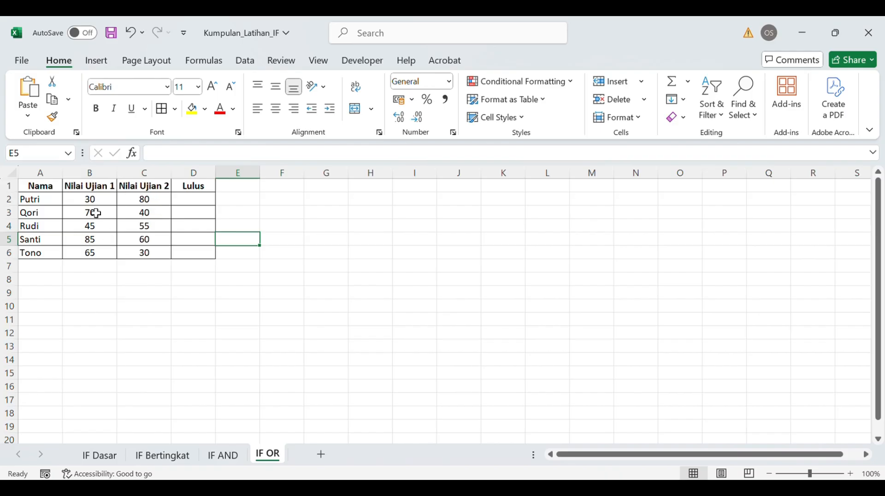
Begin an IF formula in D2 of the Lulus column with OR(B2>=70;C2>=70) as its logical test.
click(192, 205)
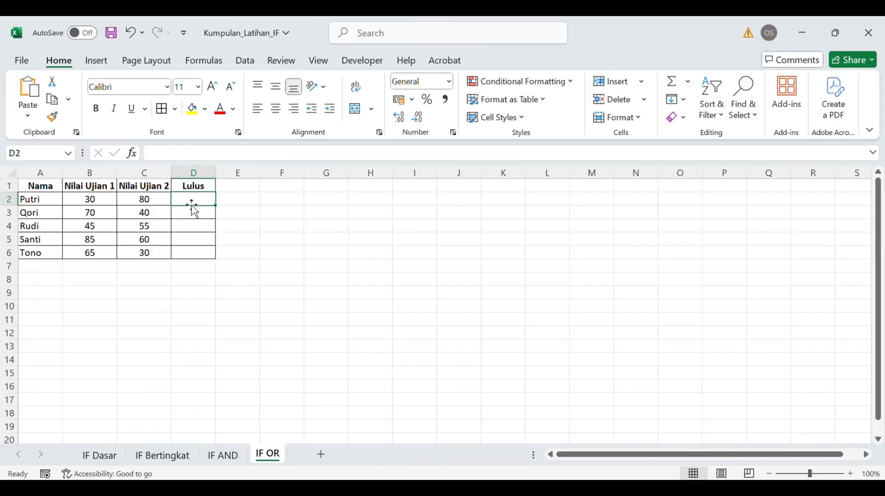
text(=IF)
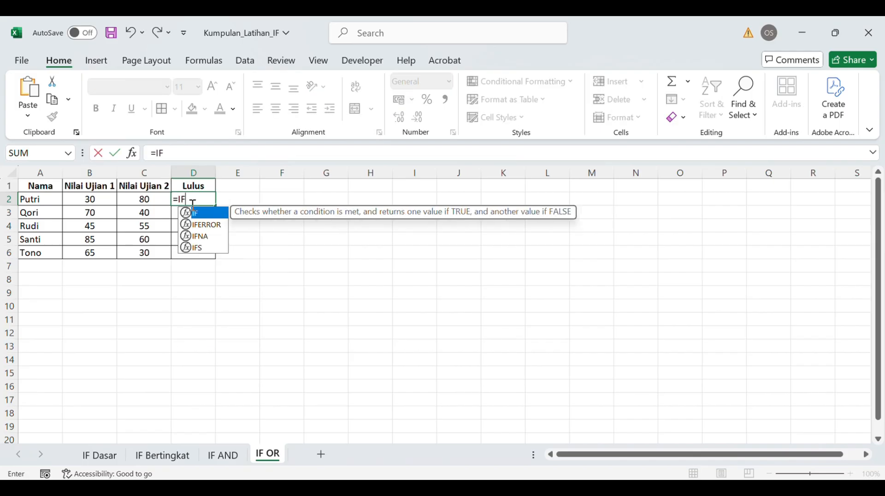
text(()
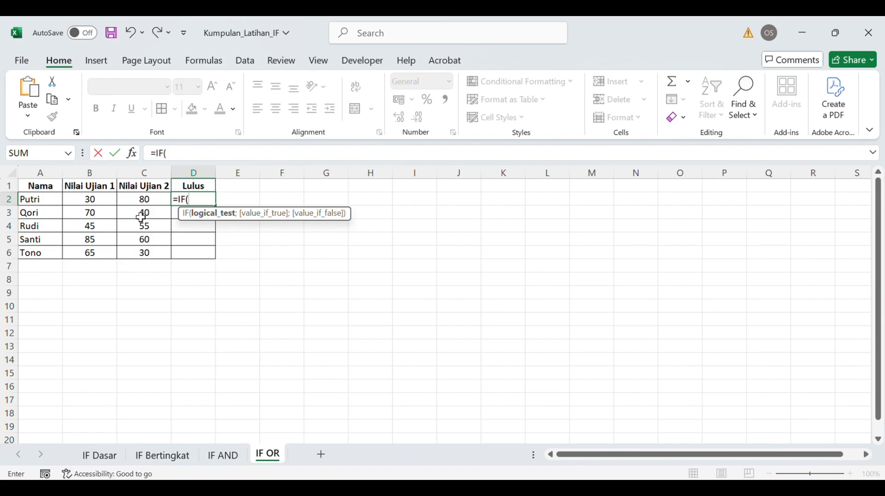
text(OR)
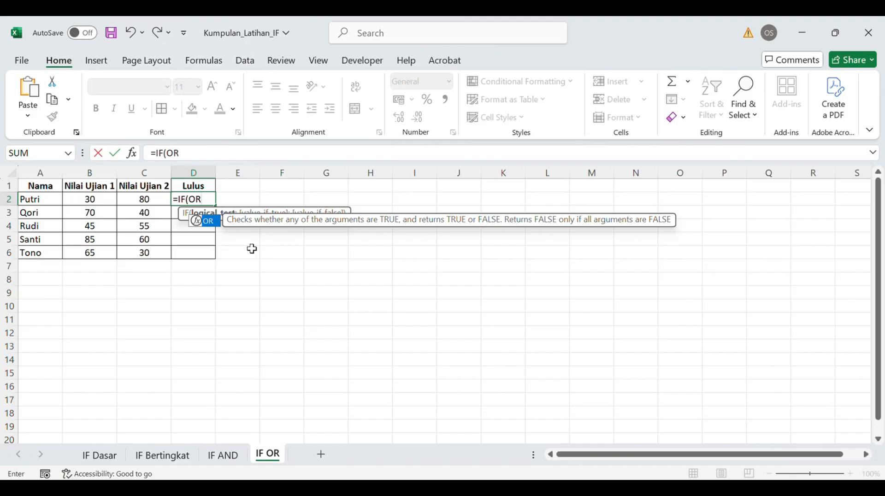
text(()
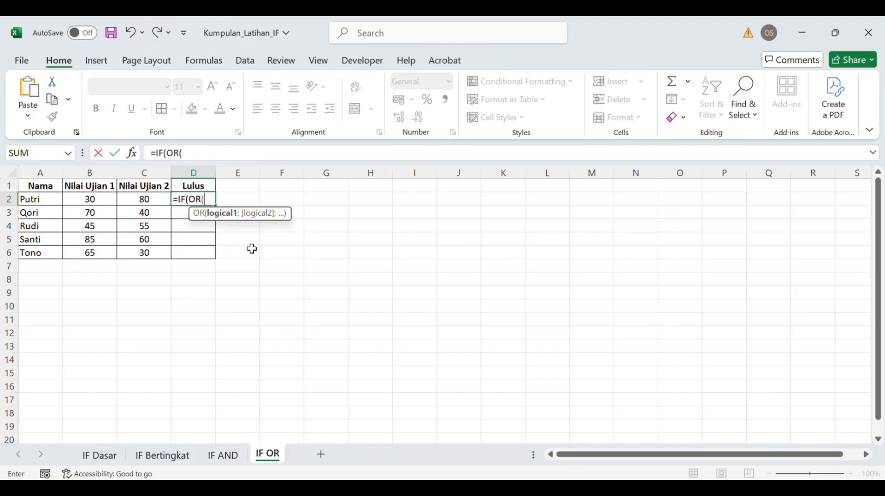
click(87, 201)
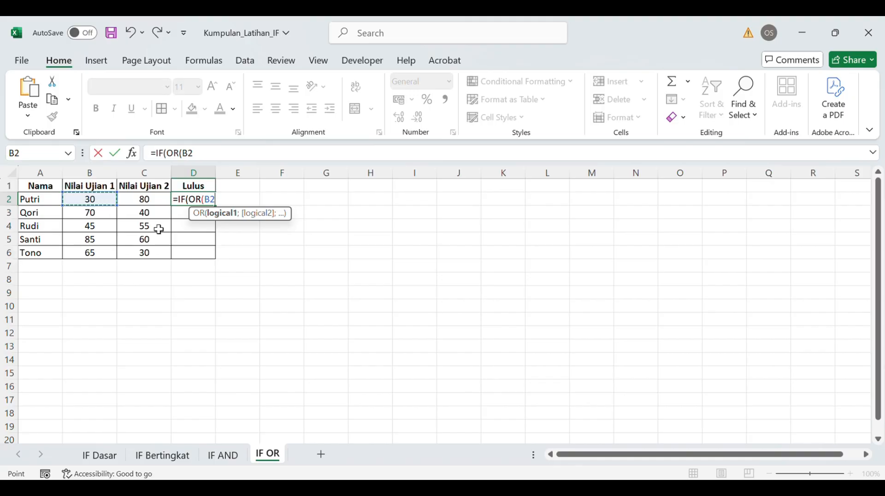
text(>=70;)
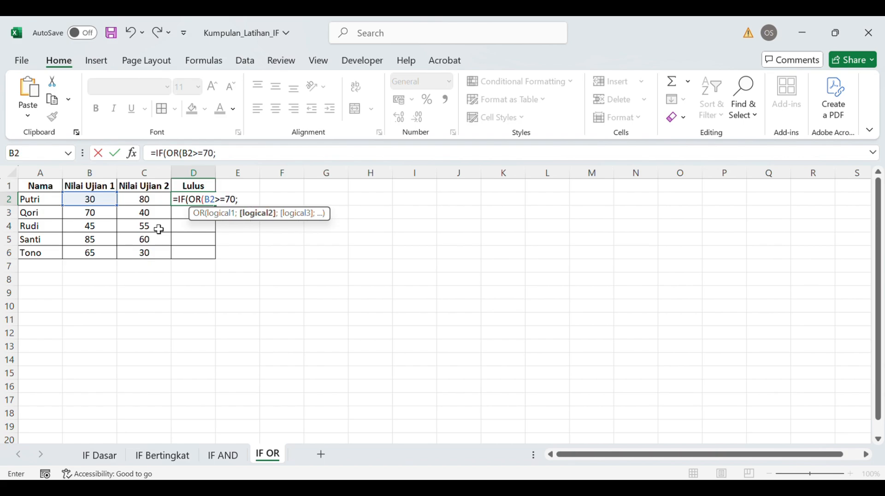
click(153, 199)
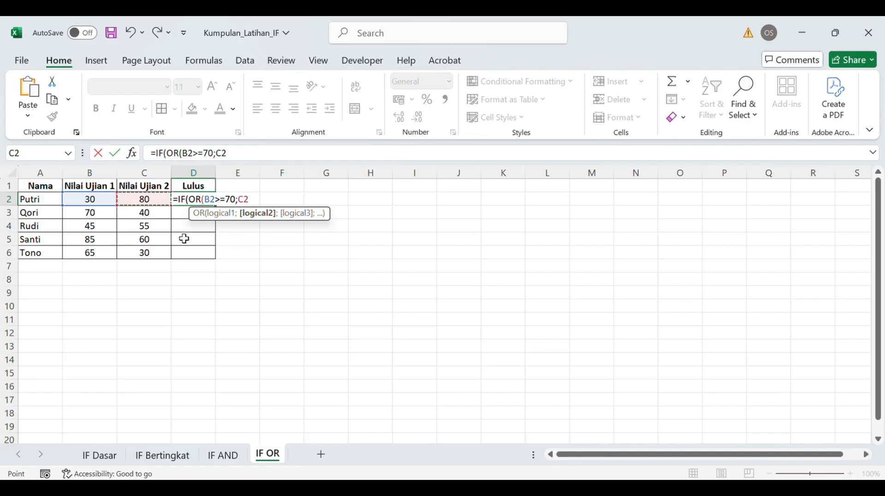
text(>=70))
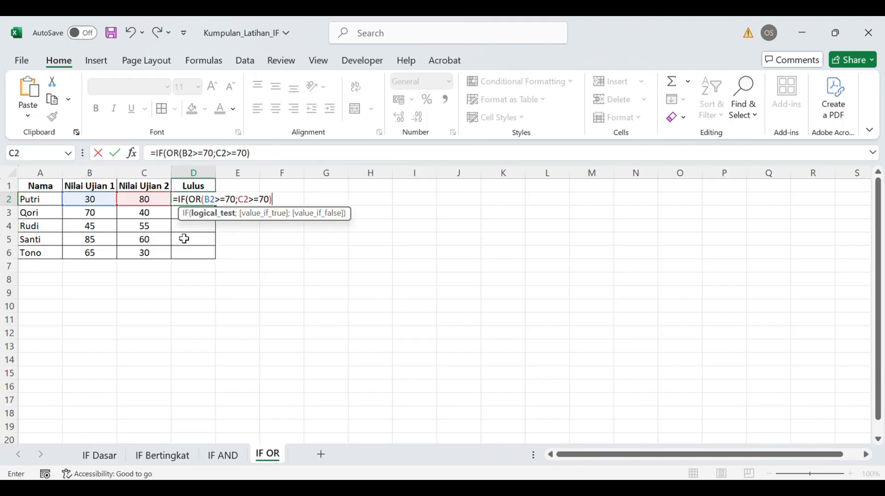
Complete the D2 formula with "LULUS" as the true result and "GAGAL" as the false result.
text(;"LULUS)
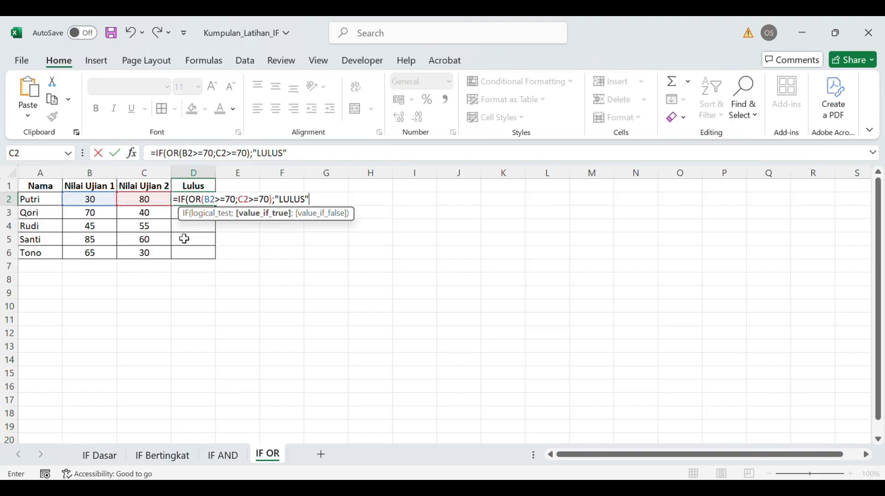
text(";"GAGAL)
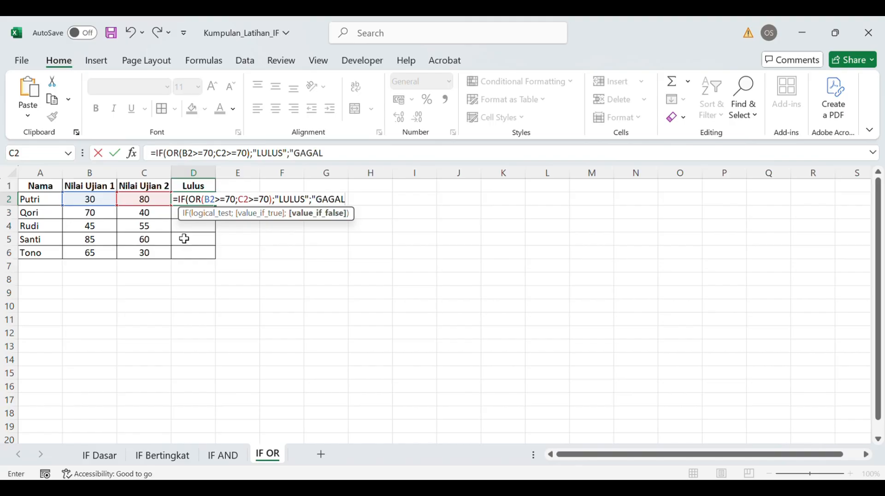
text(")
text())
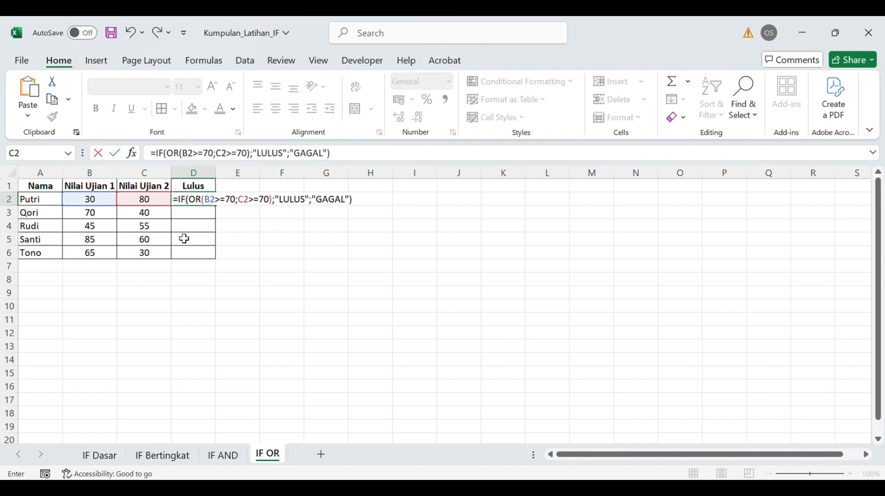
key(Return)
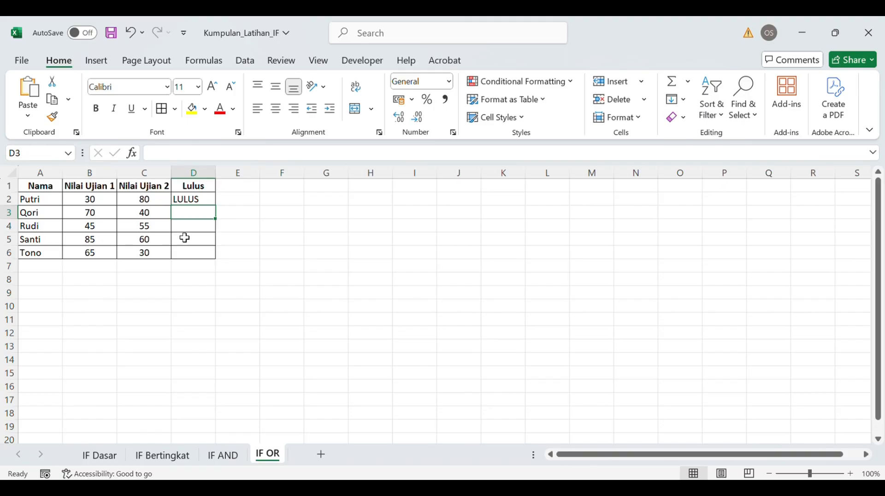
Review the D2 formula and fill it down the Lulus column through cell D6.
double_click(198, 201)
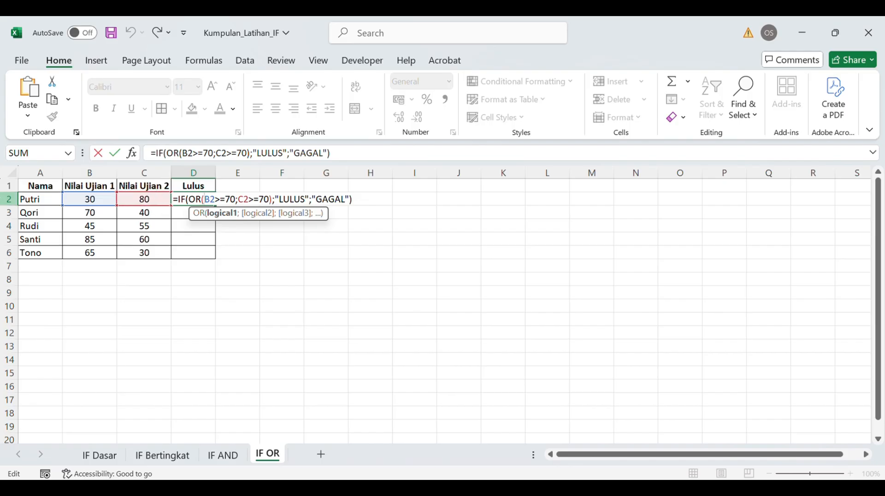
key(Return)
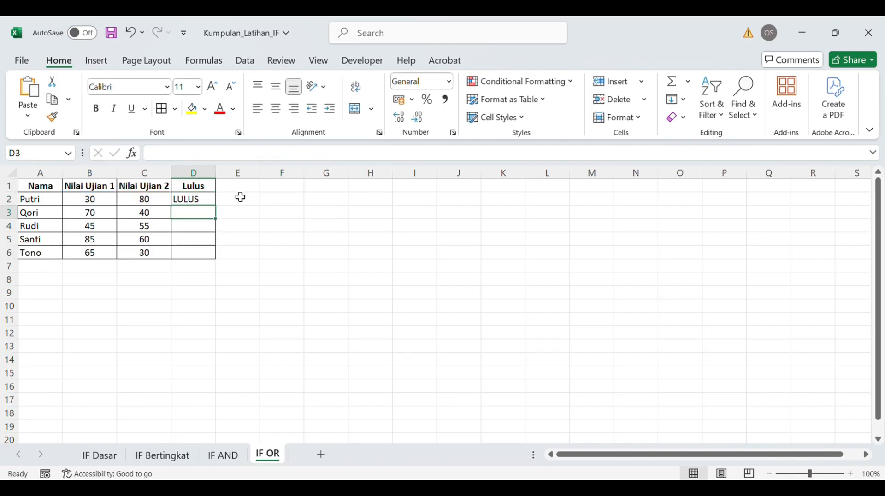
click(209, 202)
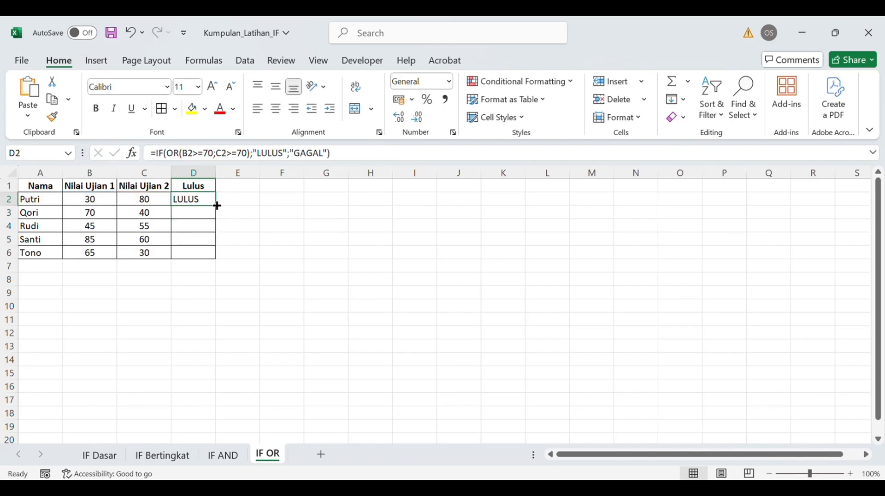
double_click(218, 208)
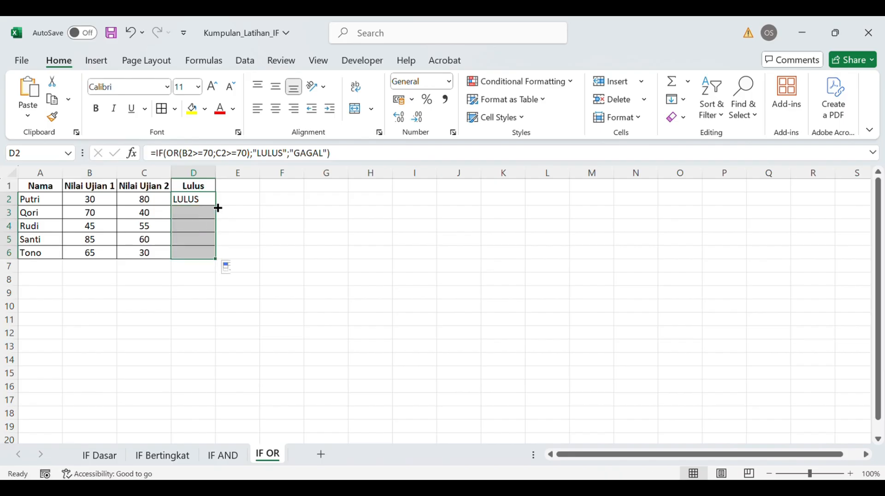
Inspect the filled formula in cell D4 of the Lulus column on the IF OR sheet.
click(190, 226)
double_click(191, 226)
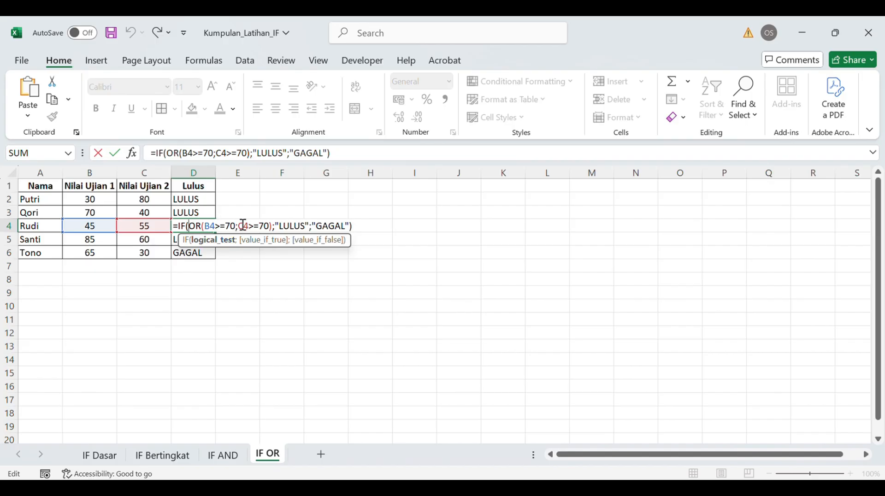
key(Return)
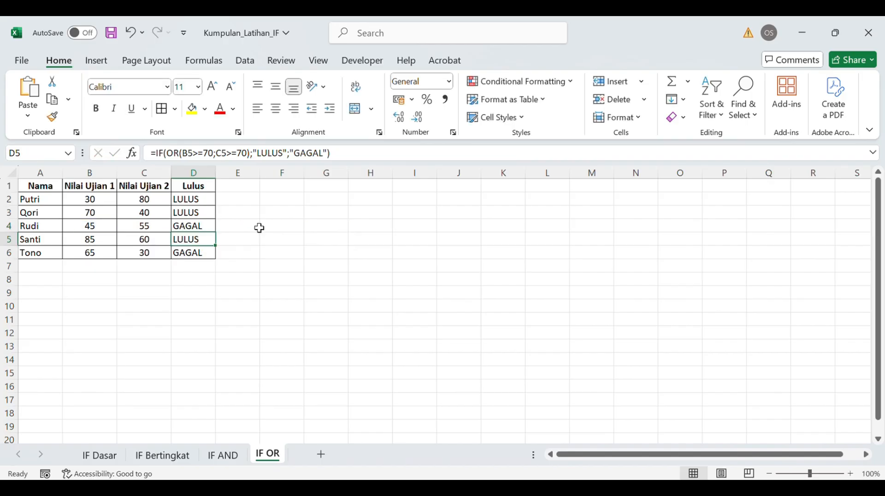